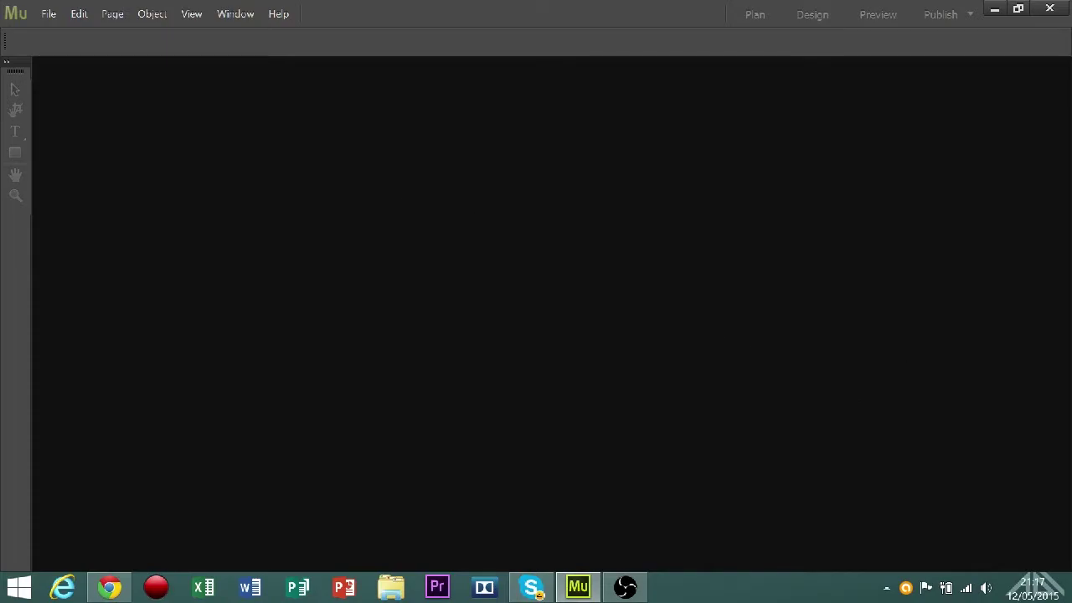
# Step: Create a new desktop site, keeping the default layout, margin and padding settings
pyautogui.click(48, 13)
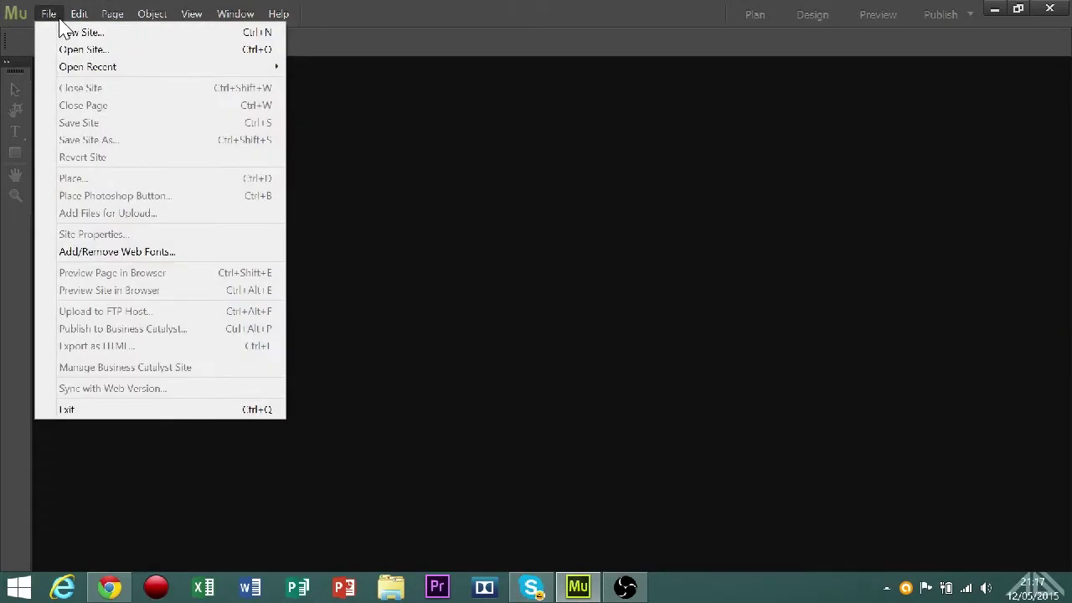
pyautogui.click(115, 37)
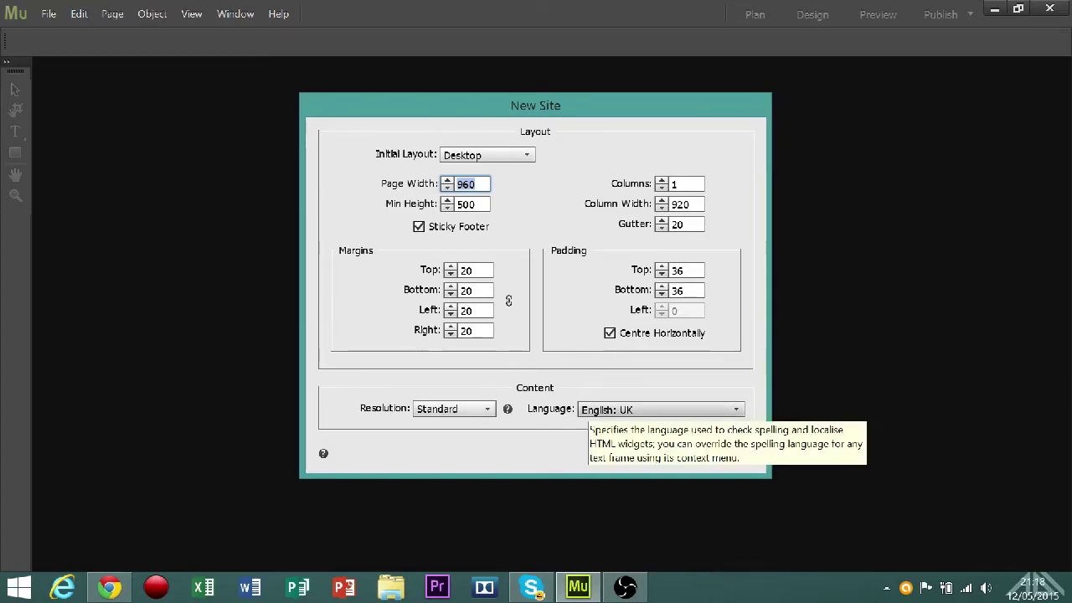
pyautogui.press('Return')
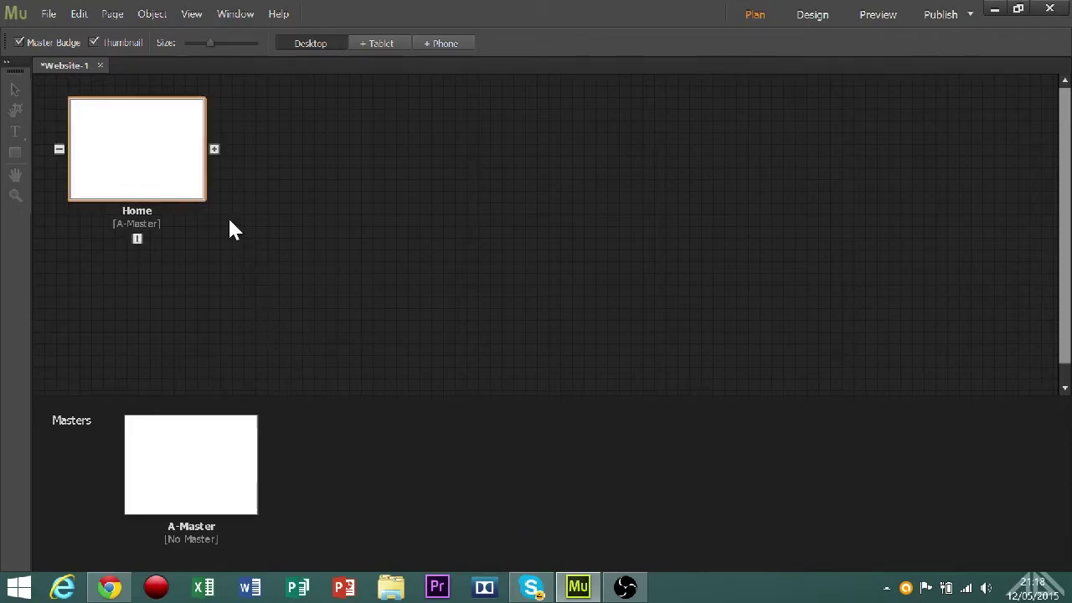
# Step: Add three more top-level pages in a row after the Home page, keeping their default names
pyautogui.moveTo(97, 179)
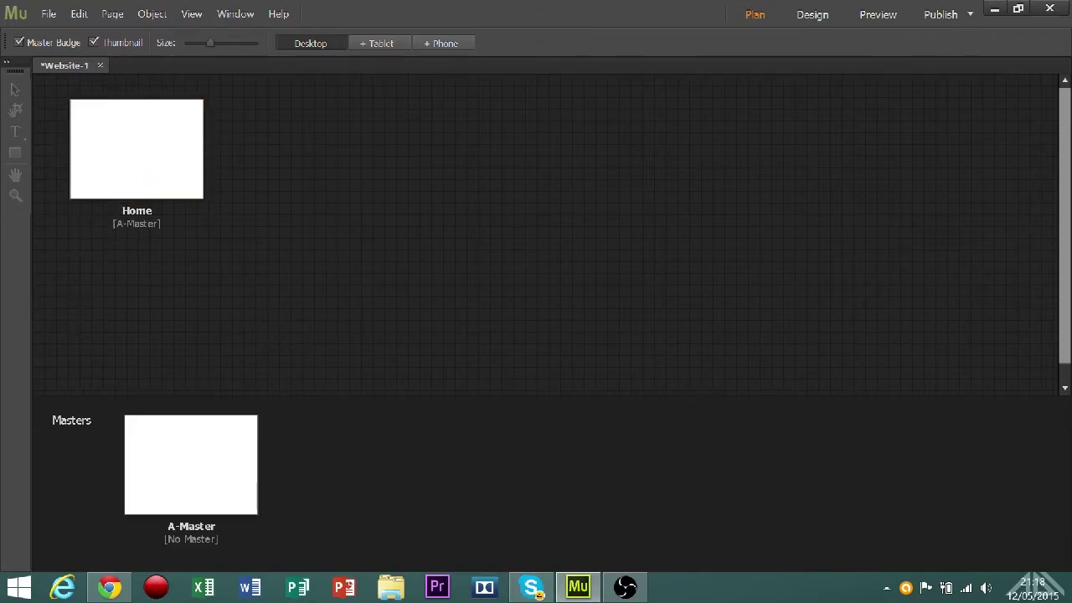
pyautogui.moveTo(147, 432)
pyautogui.click(213, 148)
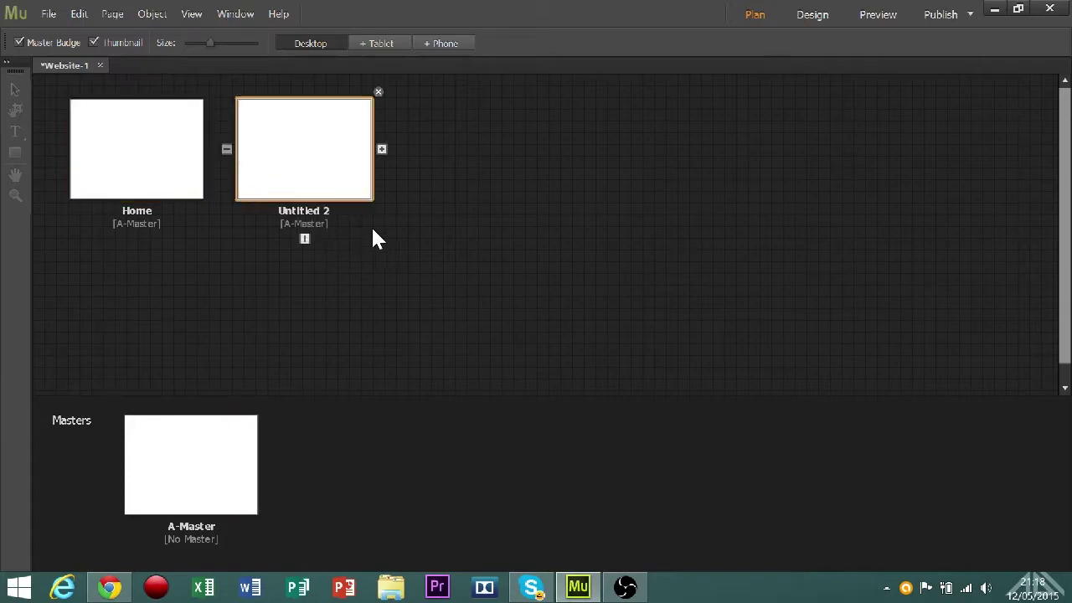
pyautogui.click(381, 149)
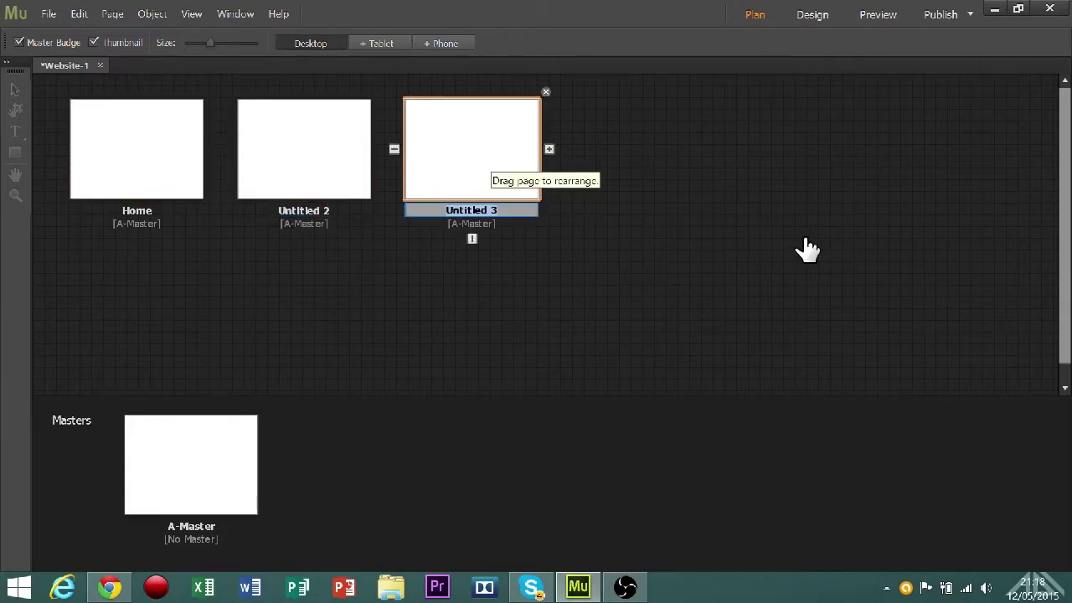
pyautogui.press('Return')
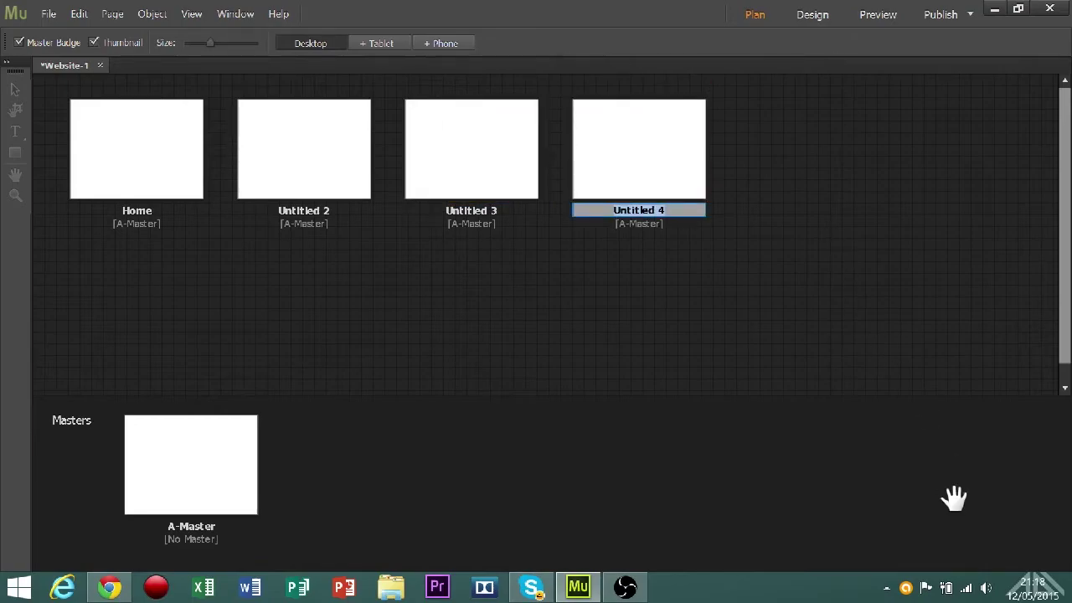
# Step: Open the A-Master page, draw a header rectangle about 920 px wide from X 20, Y 20, and fill it with blue 0600FC
pyautogui.doubleClick(191, 465)
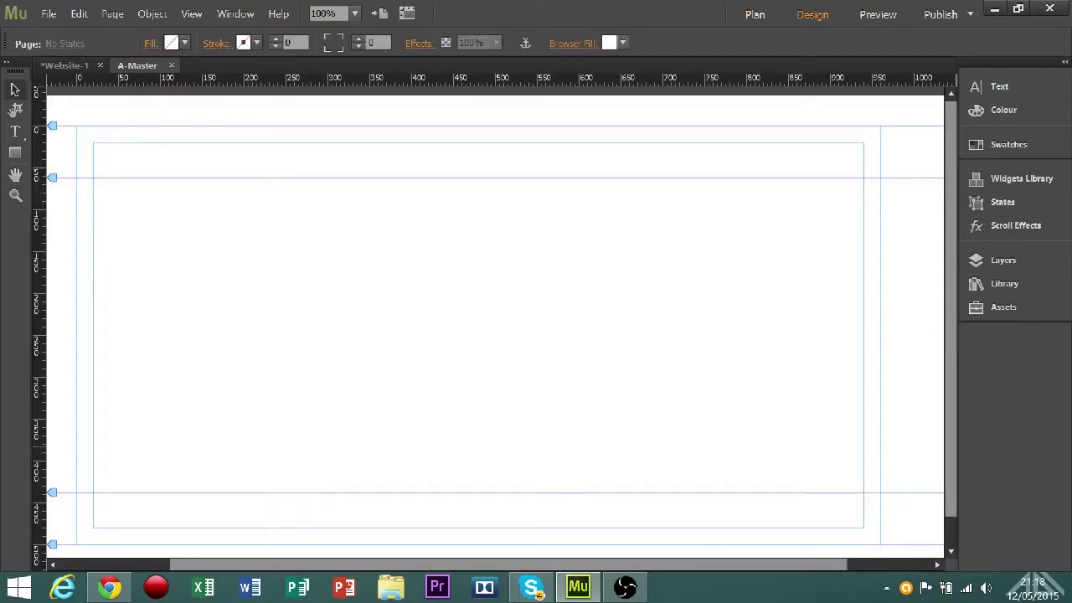
pyautogui.click(15, 152)
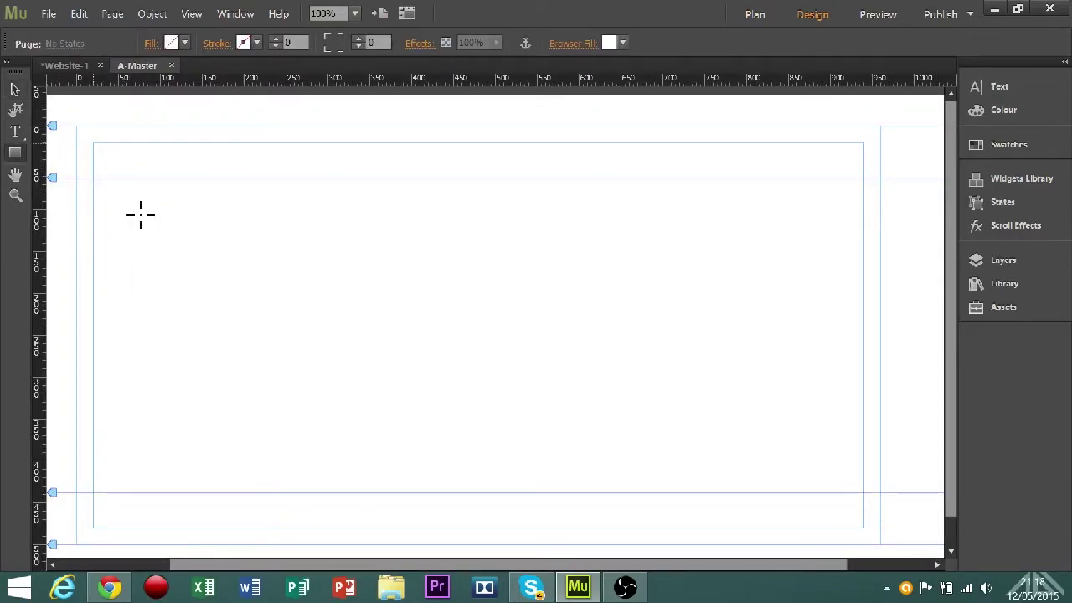
pyautogui.moveTo(93, 143); pyautogui.dragTo(736, 255)
pyautogui.click(184, 42)
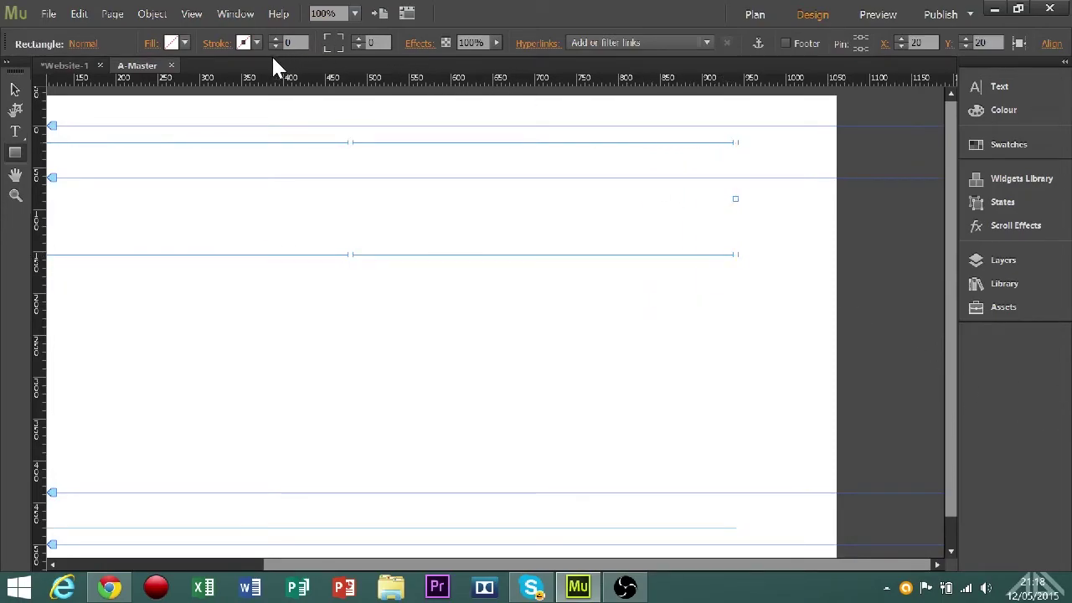
pyautogui.click(293, 177)
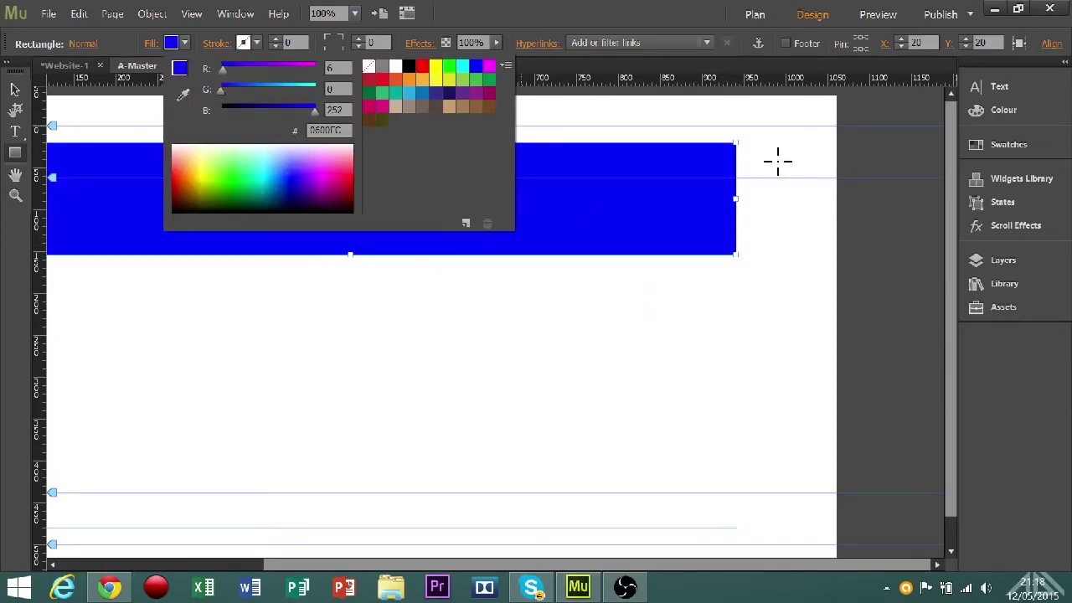
pyautogui.click(597, 465)
pyautogui.press('t')
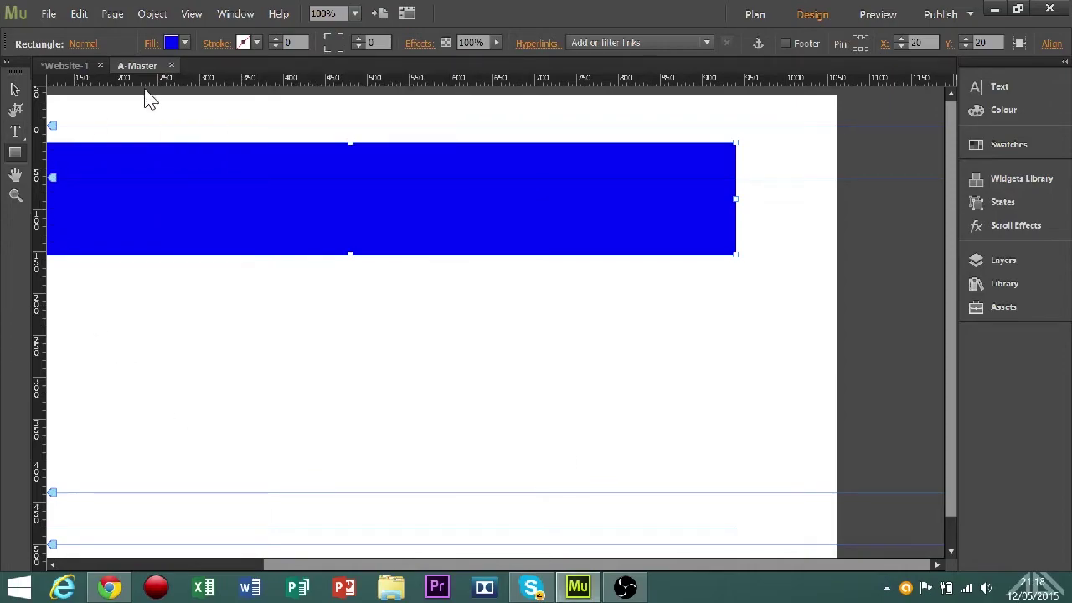
# Step: Check the page thumbnails in the site plan and return to the A-Master page
pyautogui.click(65, 65)
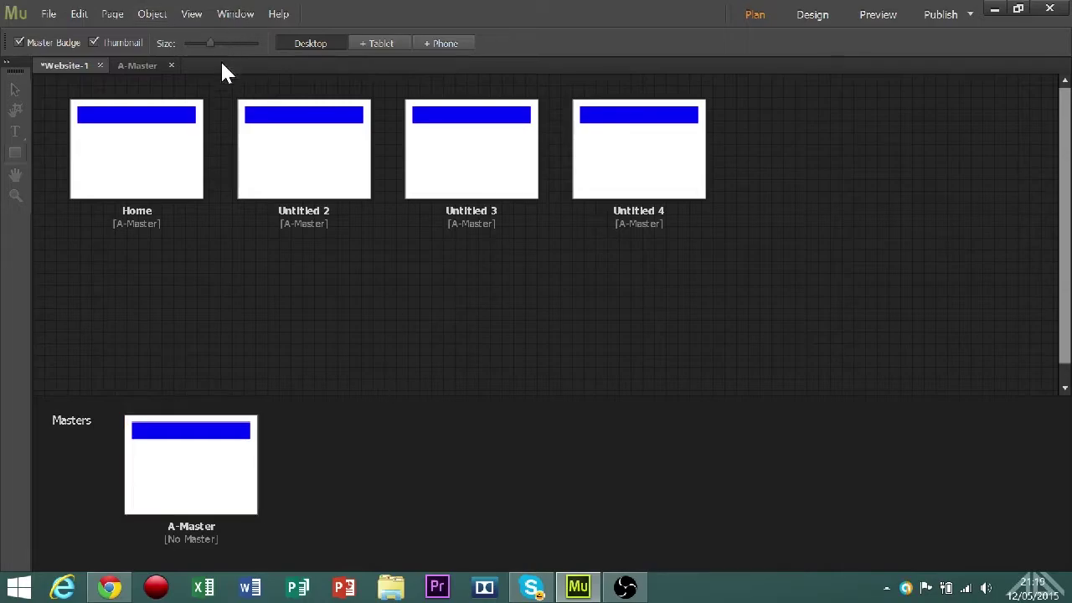
pyautogui.click(138, 65)
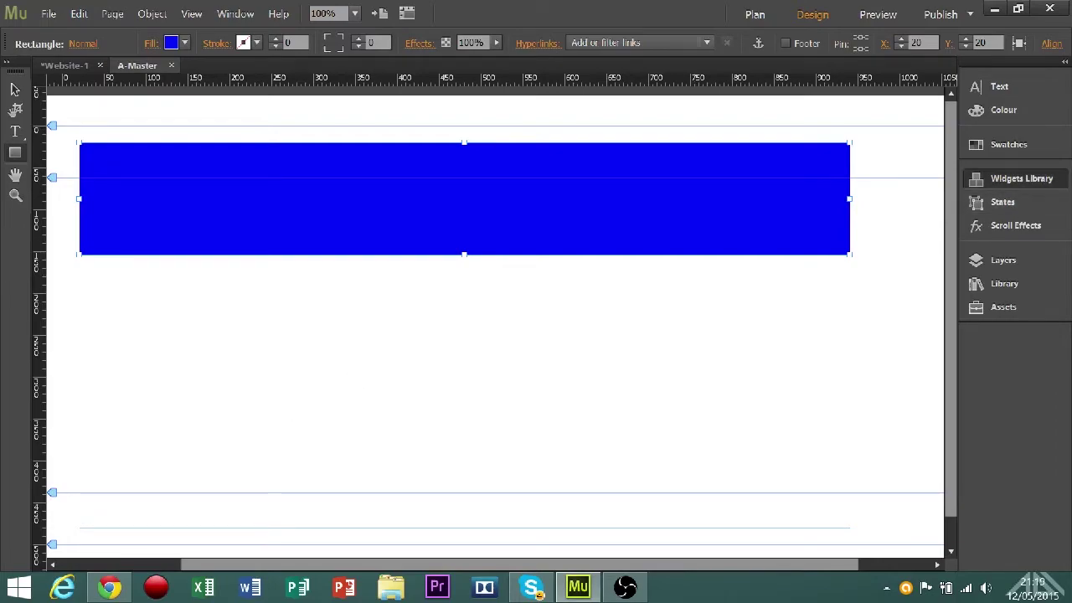
# Step: Browse the Widgets Library categories from Buttons, Compositions and Forms through Menus, Panels, Slideshows and Social
pyautogui.click(1013, 178)
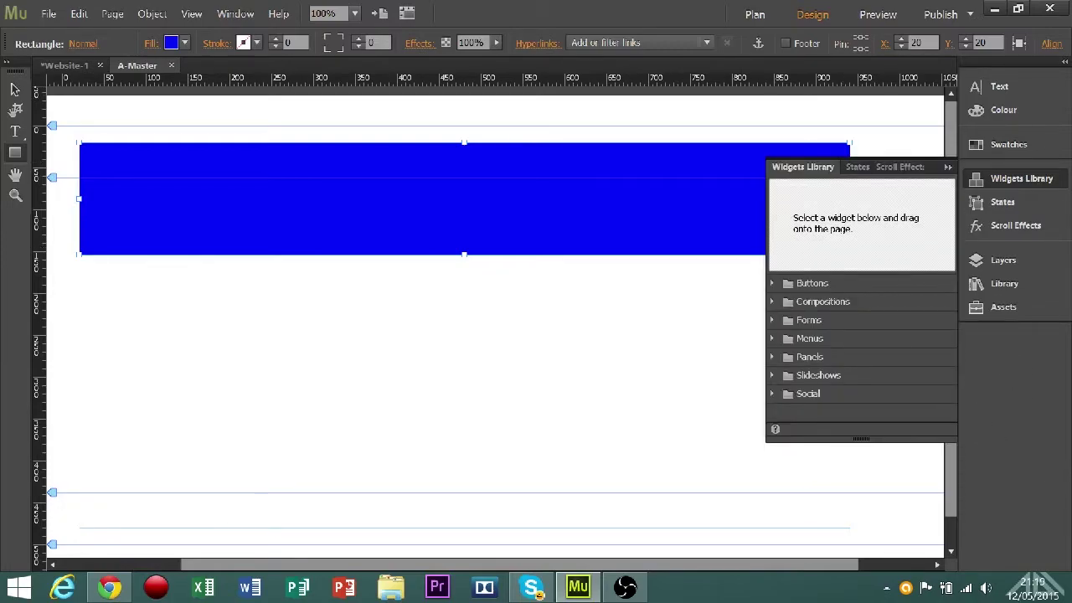
pyautogui.click(772, 283)
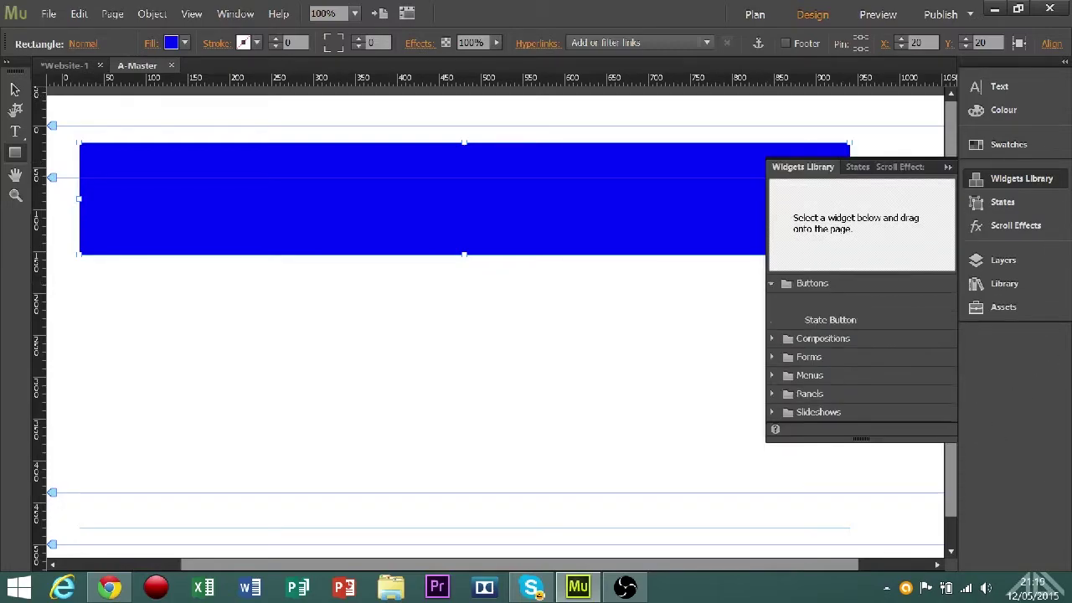
pyautogui.click(812, 283)
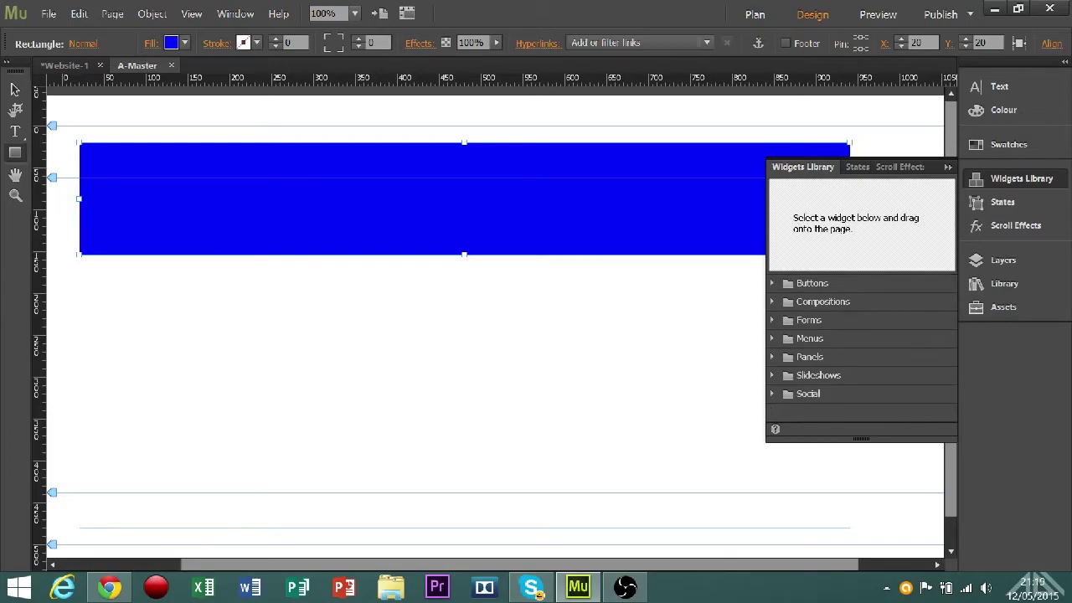
pyautogui.click(823, 301)
pyautogui.click(822, 301)
pyautogui.click(809, 320)
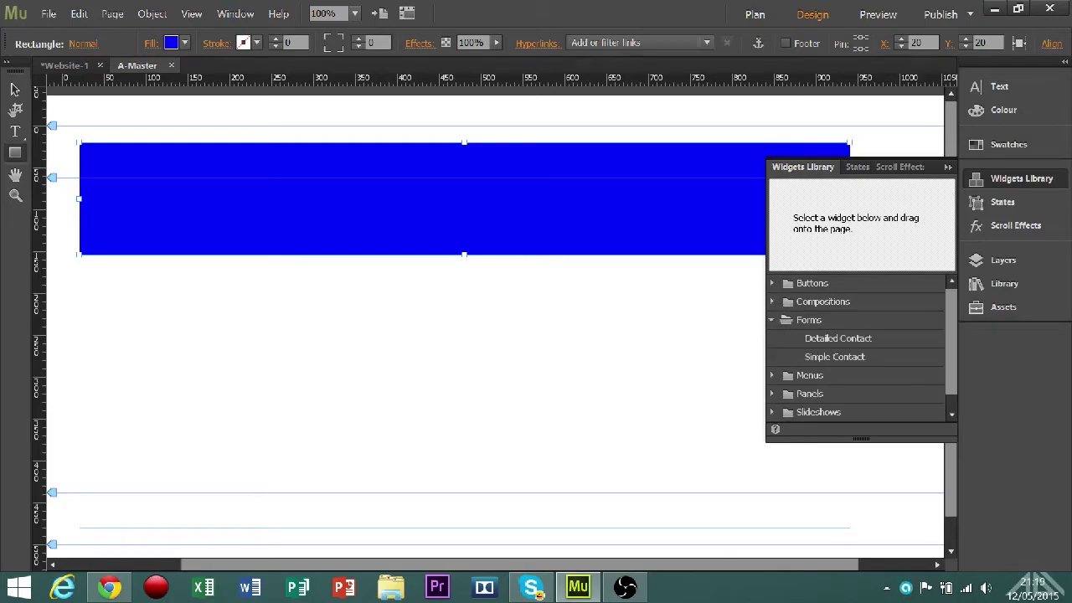
pyautogui.click(809, 319)
pyautogui.click(809, 338)
pyautogui.click(809, 338)
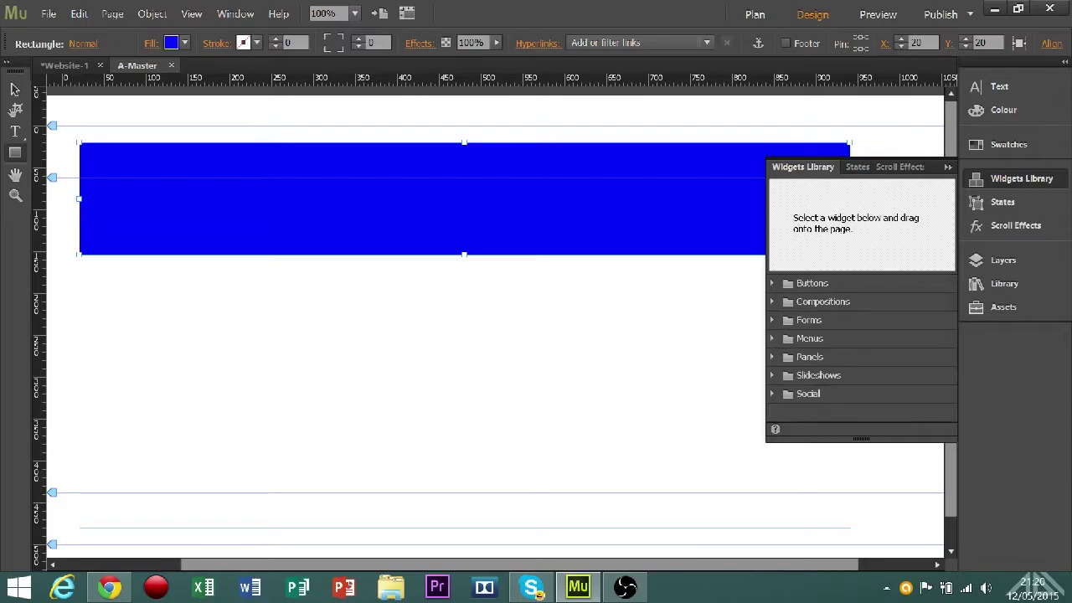
pyautogui.click(809, 356)
pyautogui.click(809, 357)
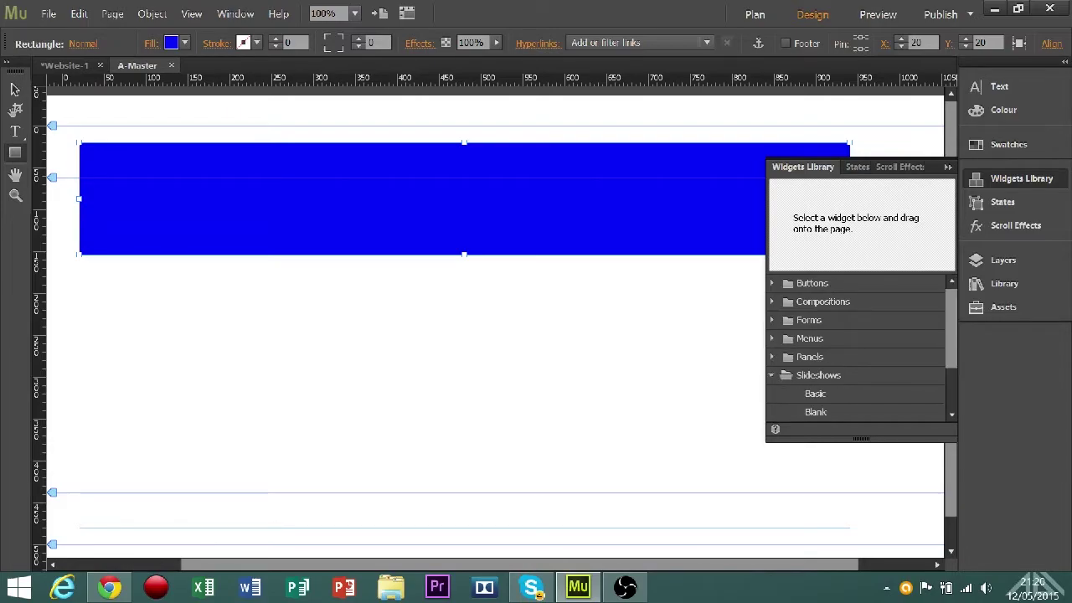
pyautogui.click(771, 375)
pyautogui.click(771, 394)
pyautogui.scroll(-1, 862, 348)
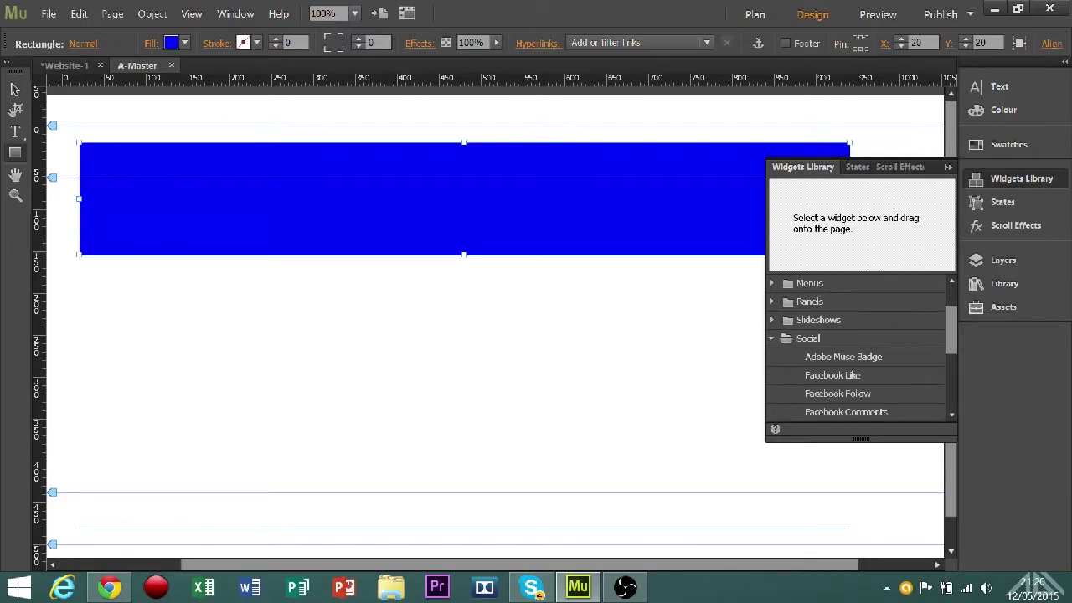
pyautogui.scroll(1, 862, 348)
pyautogui.click(771, 394)
# Step: Examine the widgets offered under Buttons, Compositions and Forms, one category at a time
pyautogui.click(771, 283)
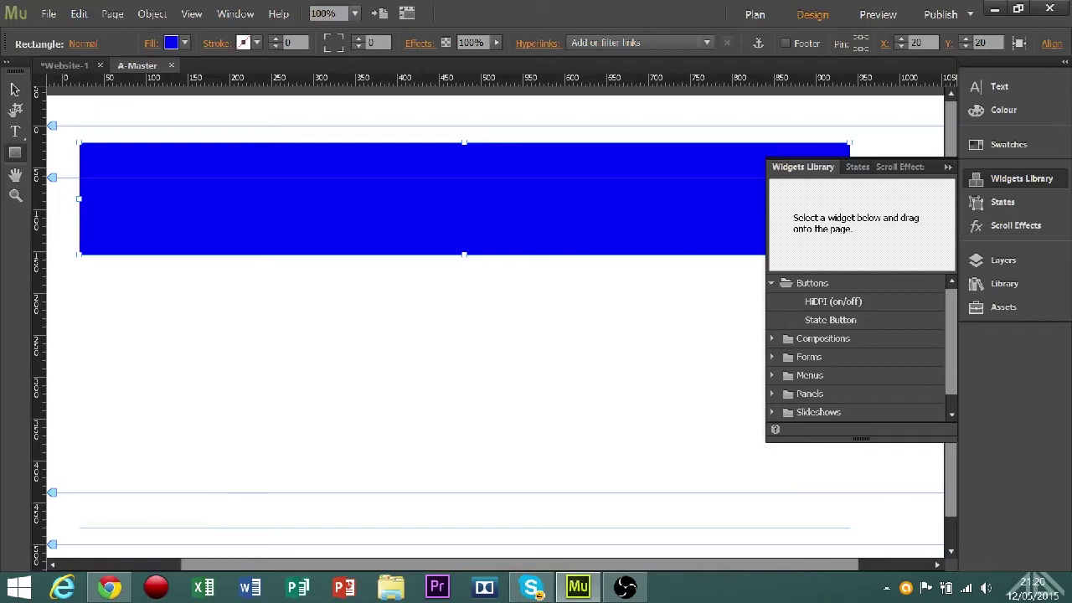
pyautogui.click(772, 283)
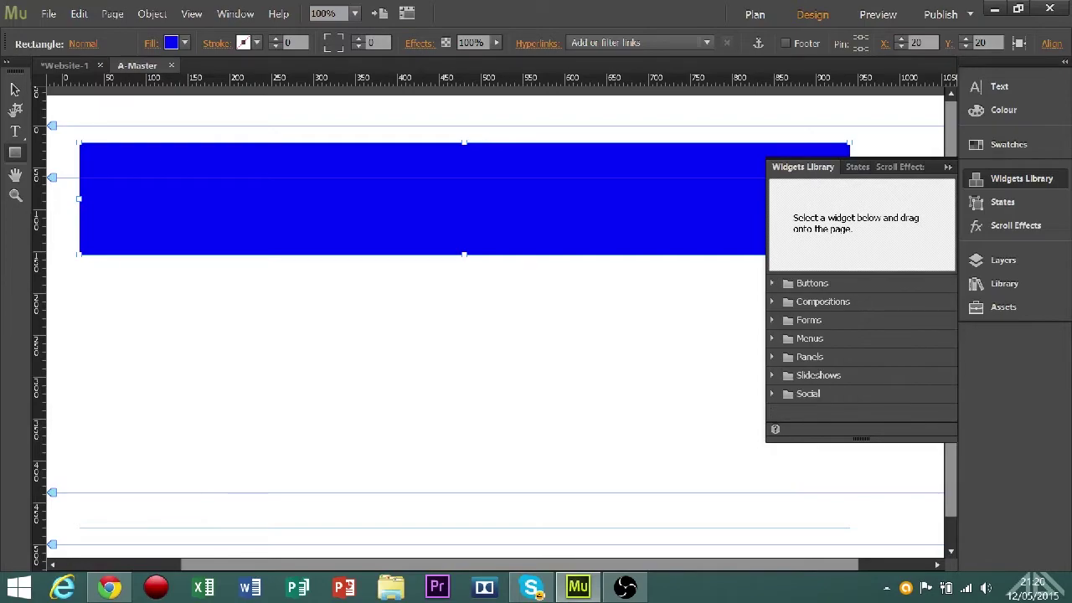
pyautogui.click(771, 302)
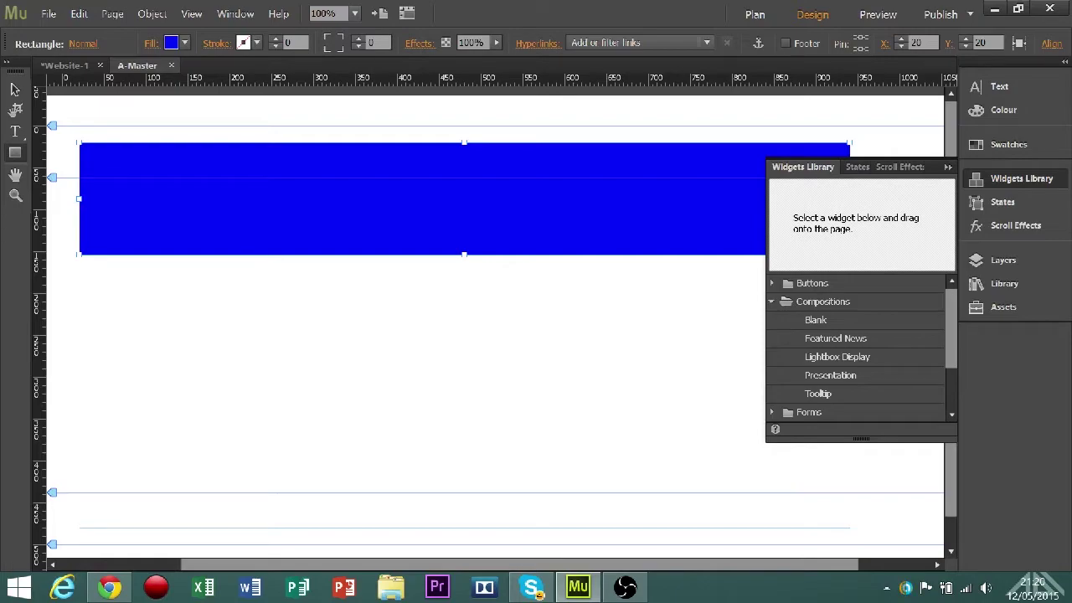
pyautogui.click(771, 301)
pyautogui.click(771, 319)
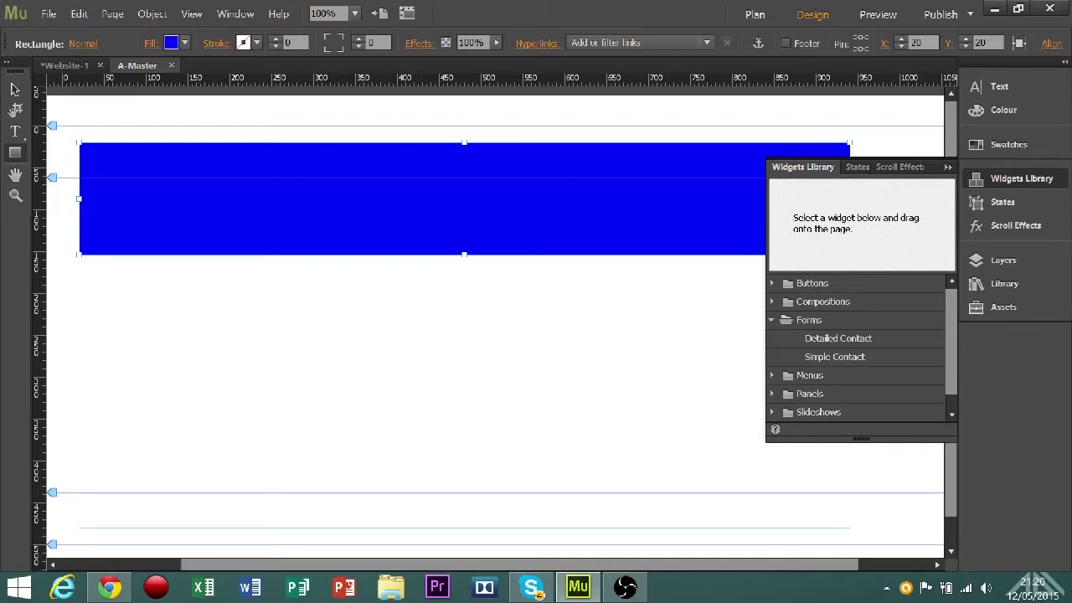
pyautogui.click(773, 320)
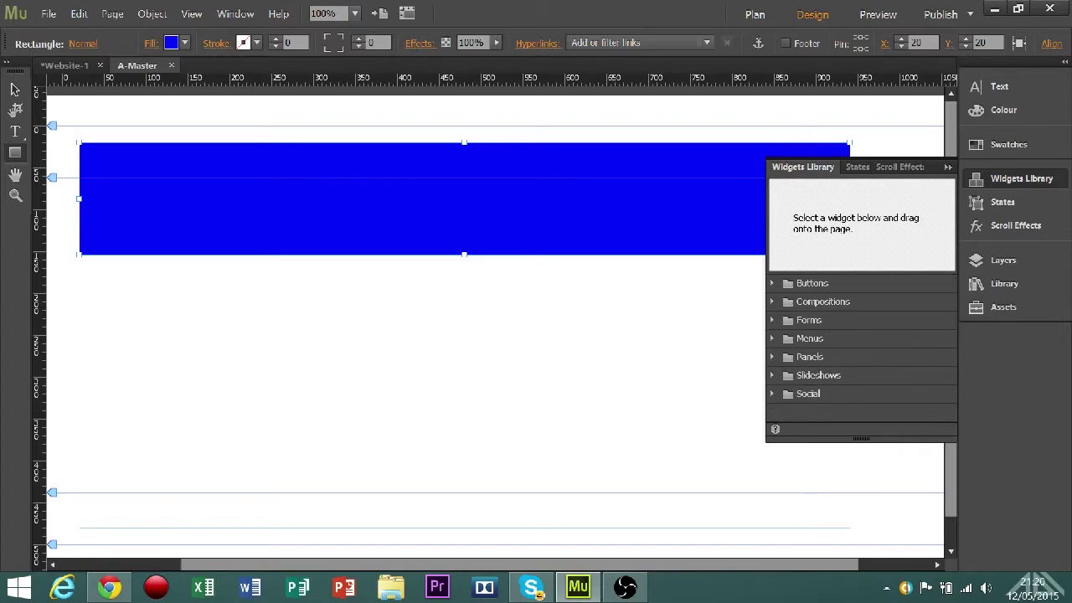
# Step: Place a Horizontal menu widget on the blue header at about X 121, Y 71, keeping its direction Horizontal
pyautogui.click(772, 338)
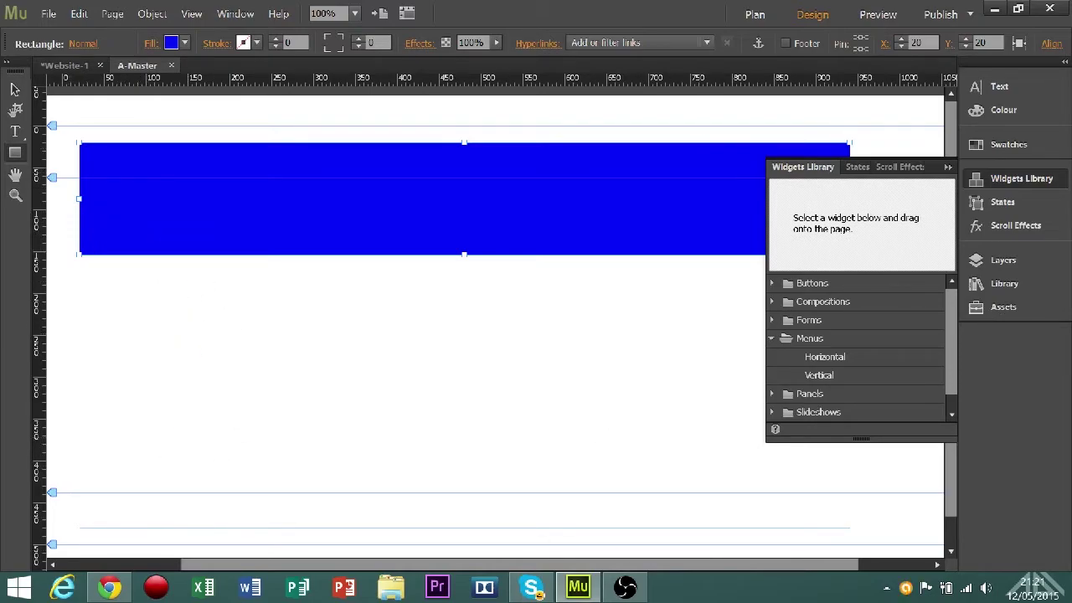
pyautogui.moveTo(825, 357); pyautogui.dragTo(445, 501)
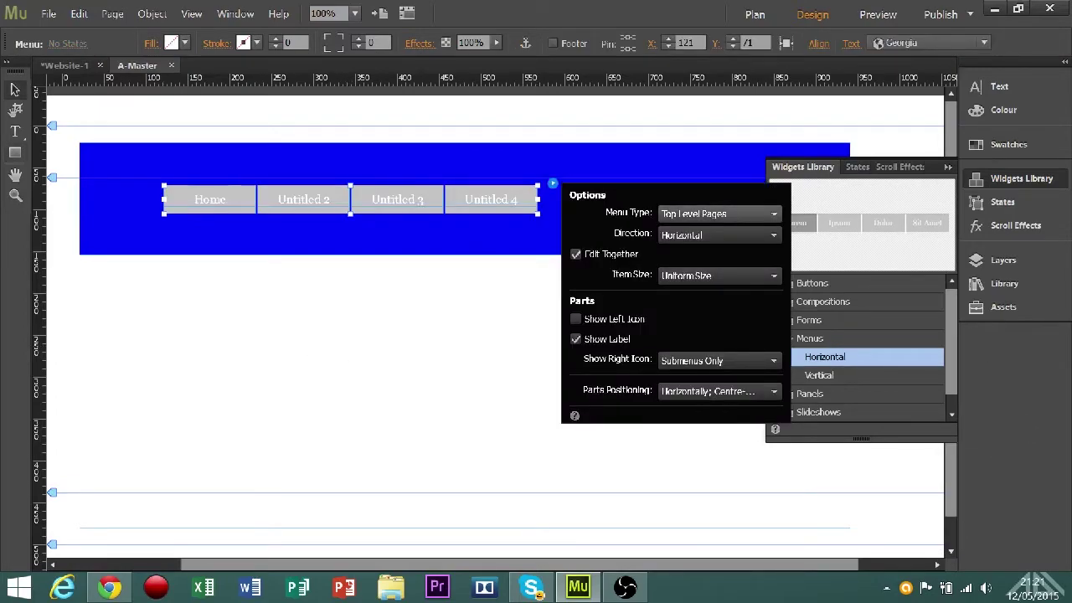
pyautogui.click(719, 235)
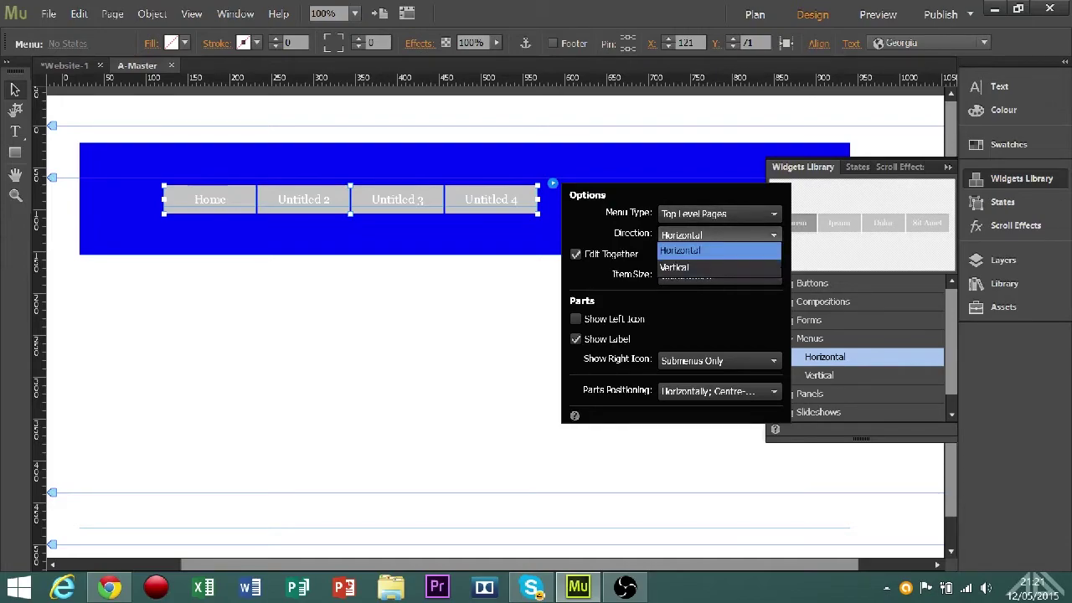
pyautogui.click(719, 250)
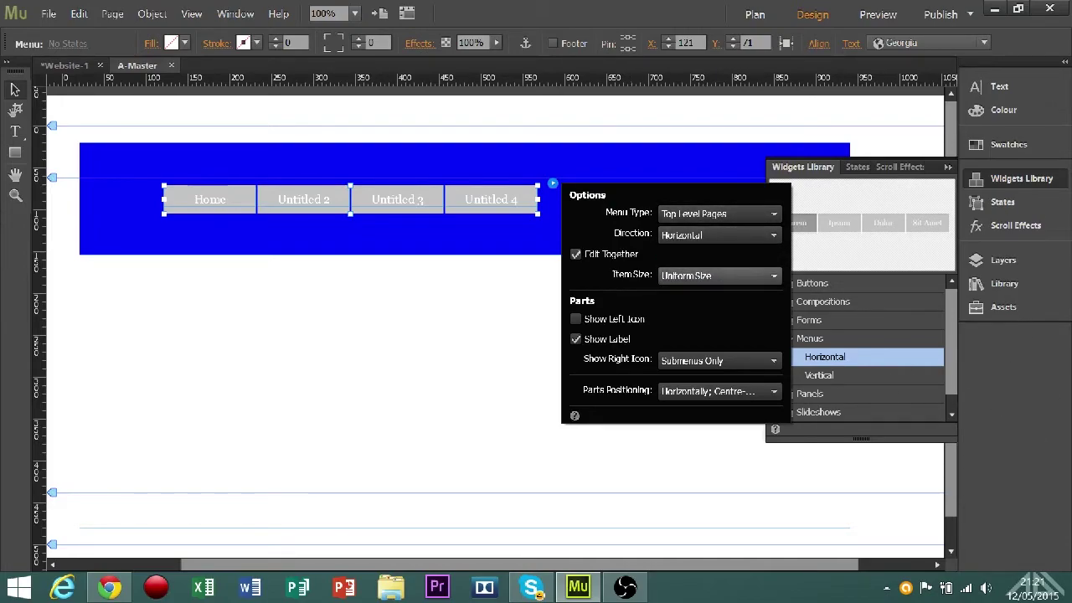
# Step: Compare the Uniform Spacing and Uniform Size item sizes on the horizontal menu, finishing with Uniform Size
pyautogui.click(719, 275)
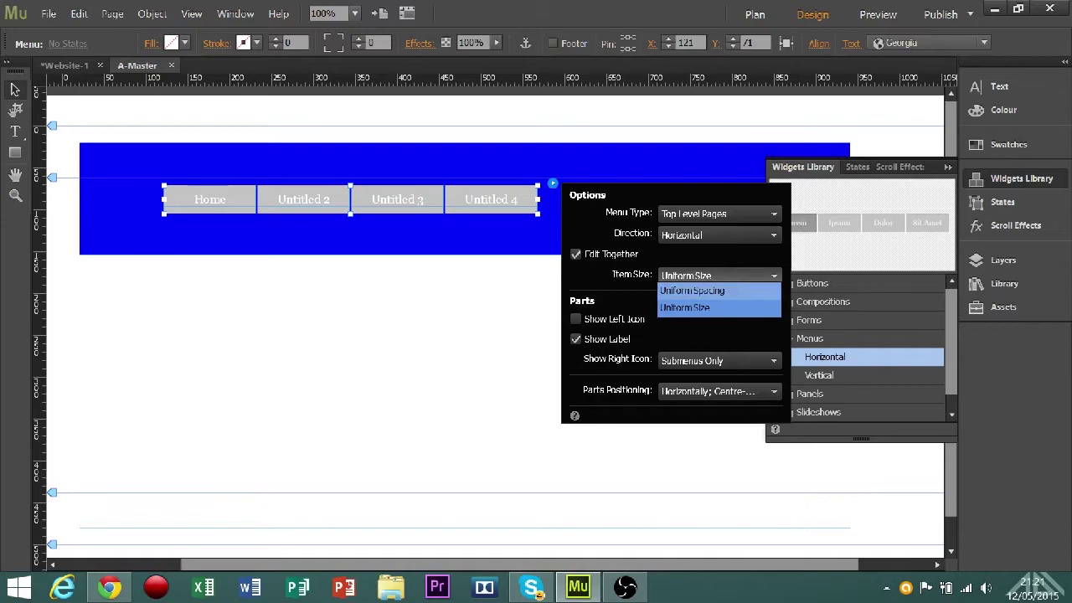
pyautogui.click(719, 291)
pyautogui.click(720, 275)
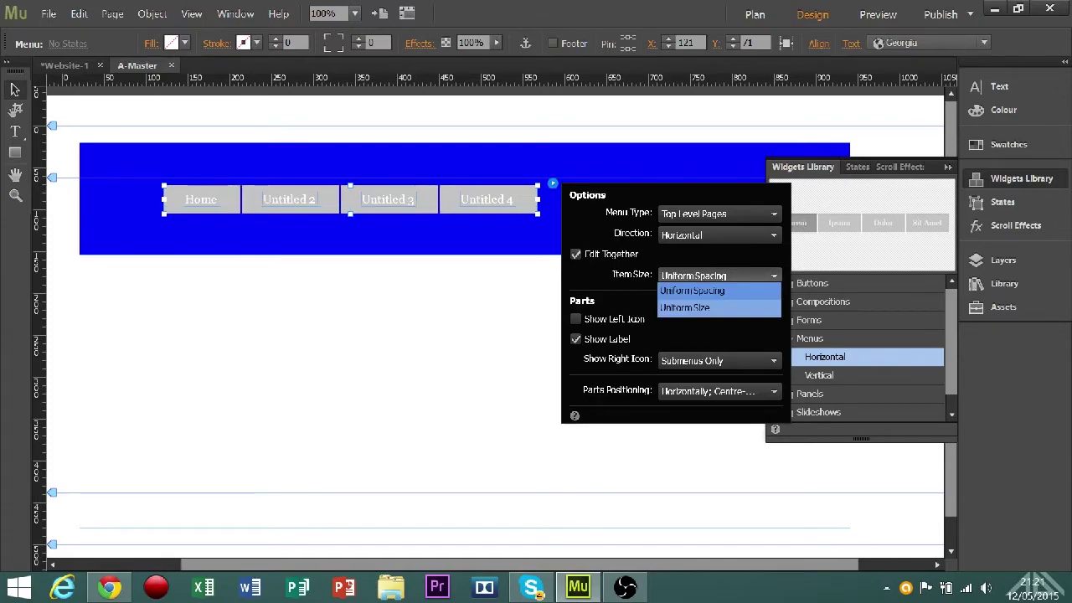
pyautogui.click(719, 308)
pyautogui.click(720, 276)
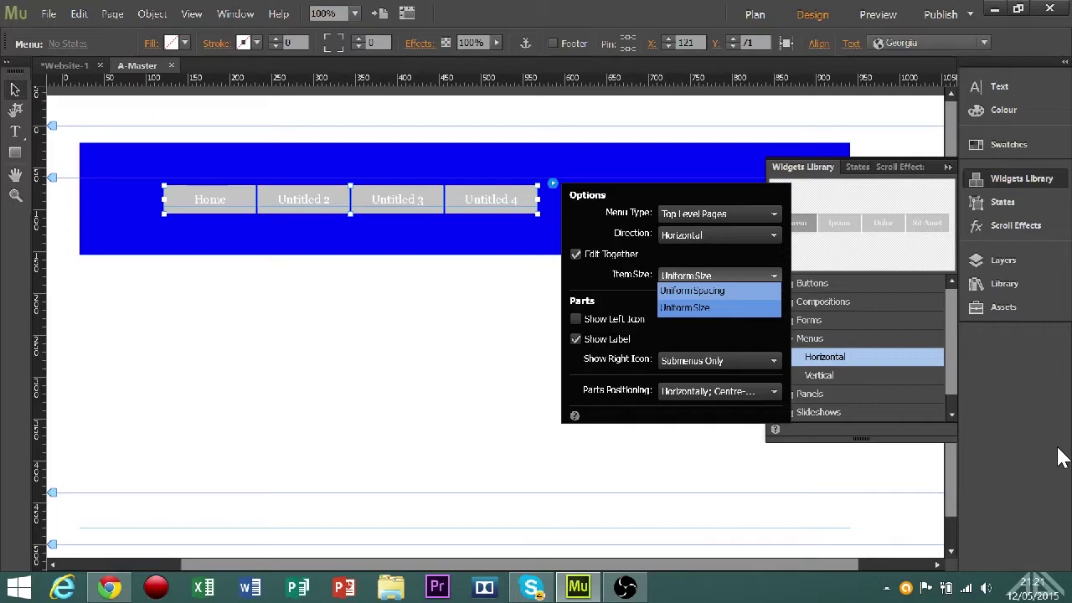
pyautogui.click(704, 291)
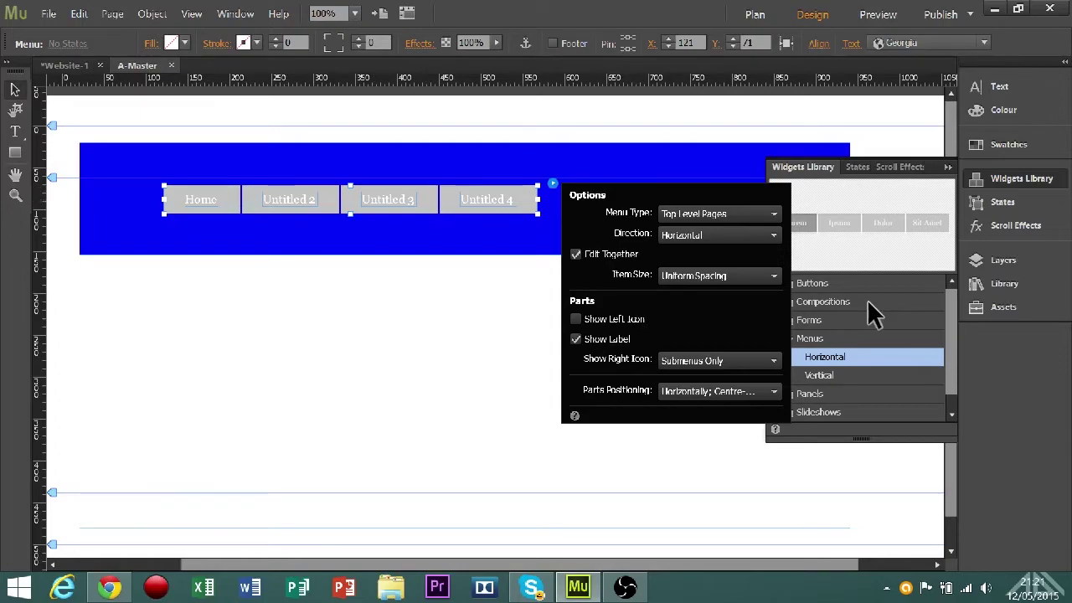
pyautogui.click(719, 275)
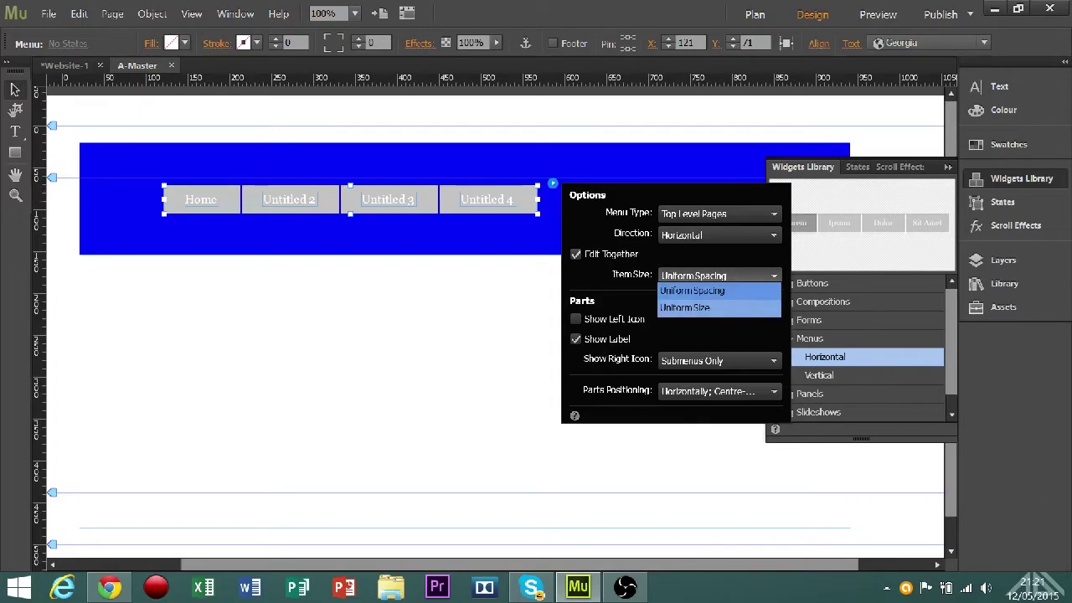
pyautogui.press('Down')
pyautogui.press('Return')
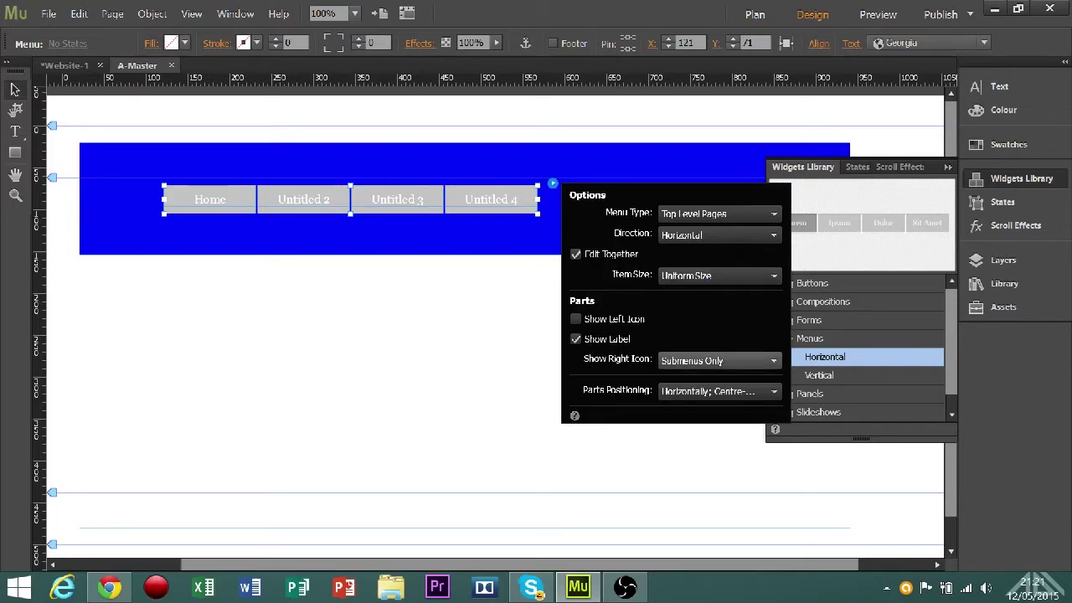
# Step: Check the right icon display options for the horizontal menu, keeping Submenus Only
pyautogui.click(719, 360)
pyautogui.press('Down')
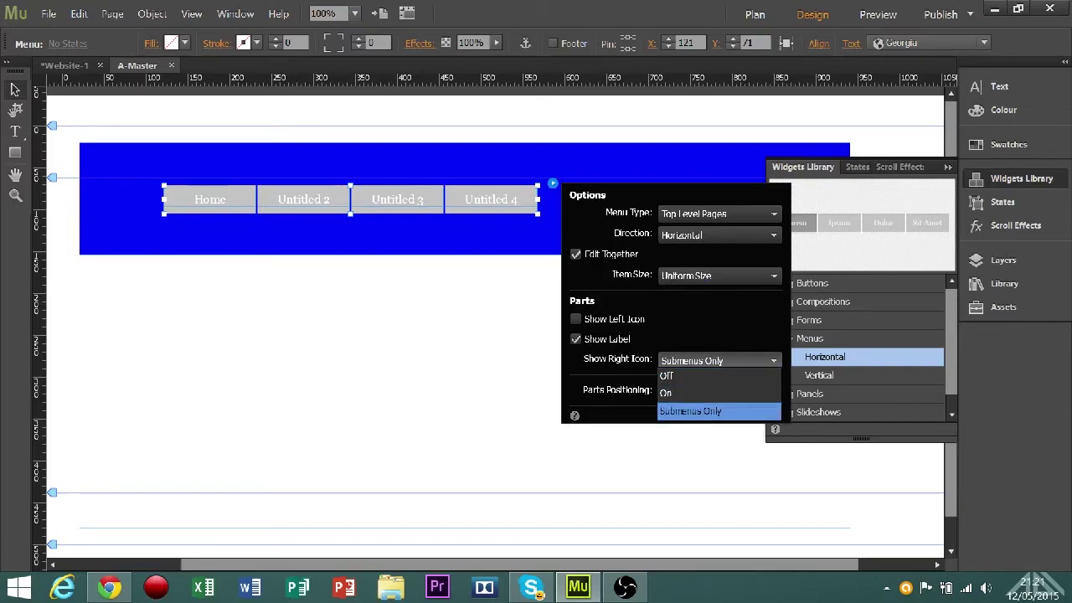
pyautogui.press('Return')
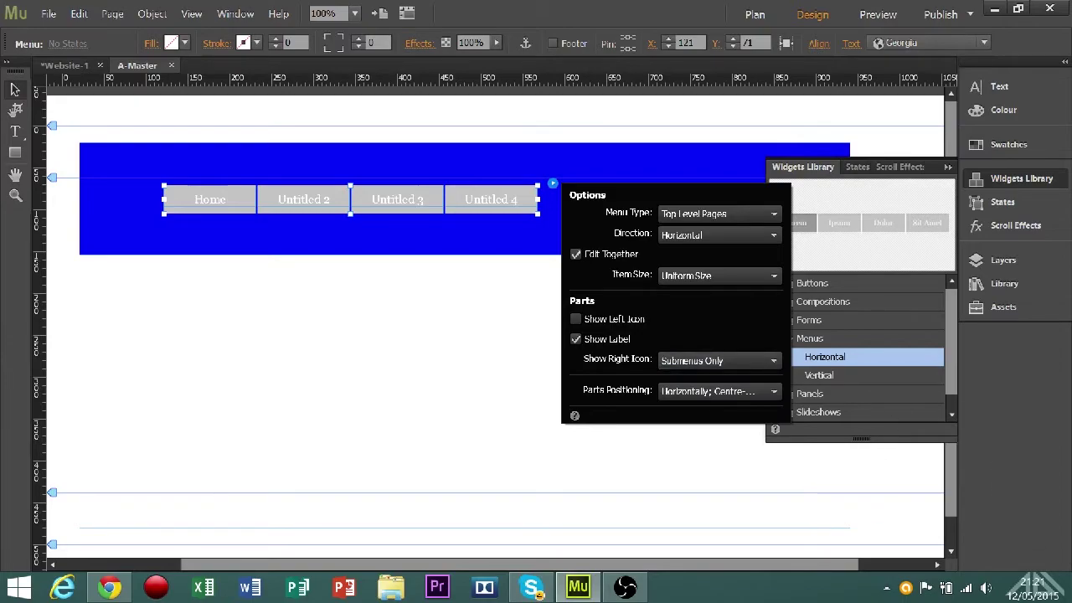
# Step: Add a child page beneath Home in the site plan and delete it again
pyautogui.click(62, 66)
pyautogui.hotkey('ctrl', 'm')
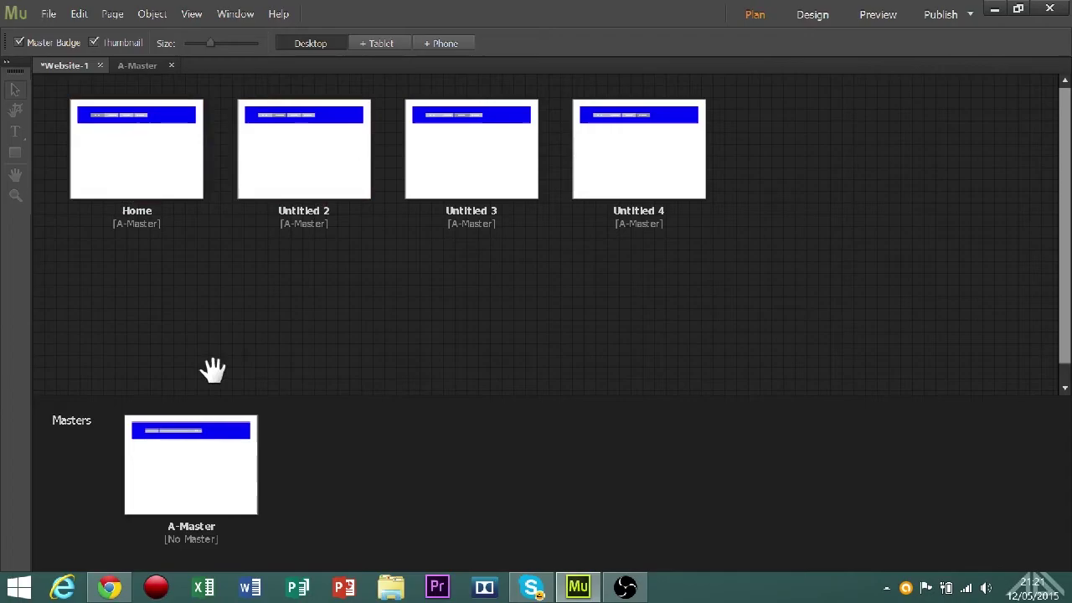
pyautogui.click(137, 239)
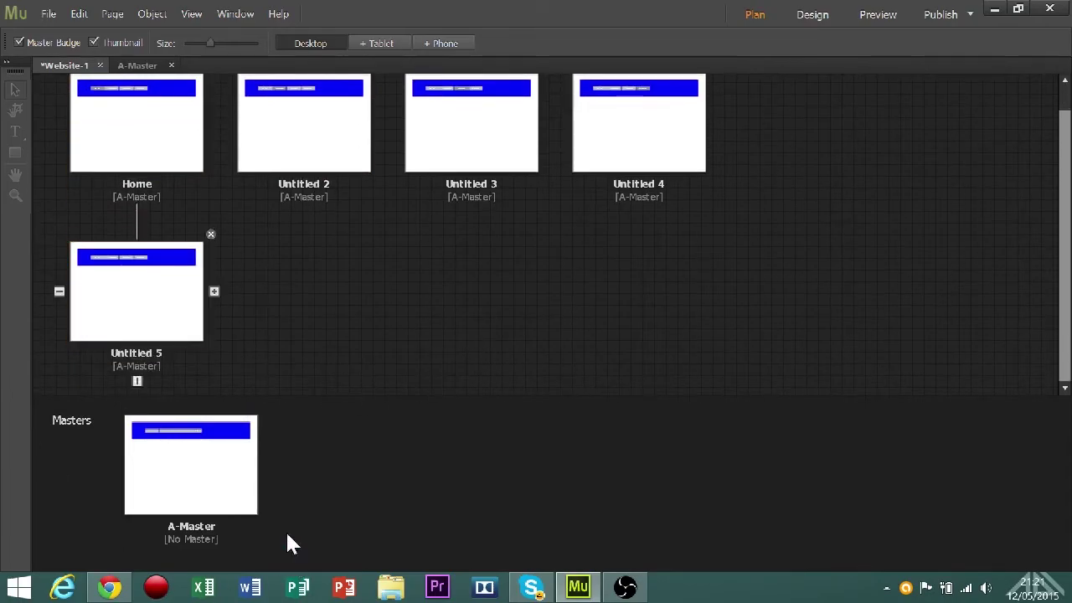
pyautogui.click(563, 371)
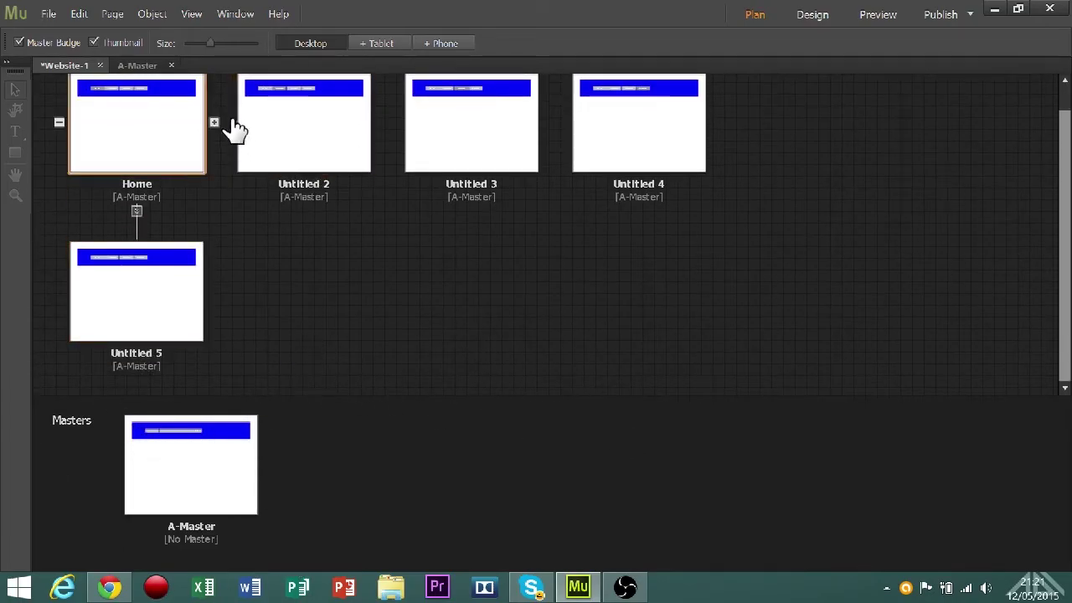
pyautogui.click(136, 293)
pyautogui.press('Delete')
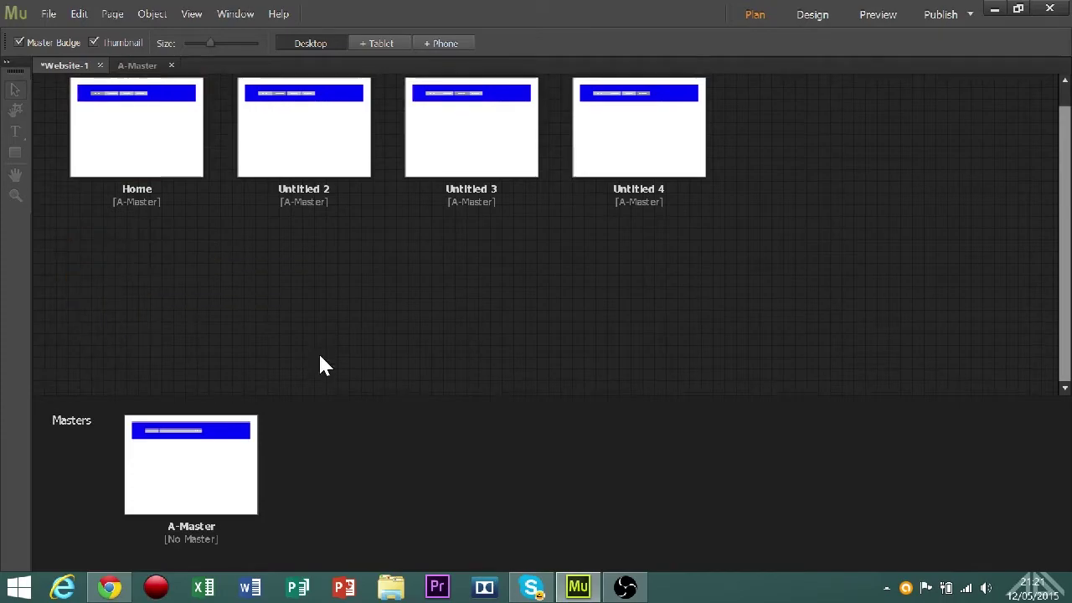
# Step: Return to A-Master, set the menu's right icon to Off, and keep its parts positioned horizontally and centred
pyautogui.click(137, 66)
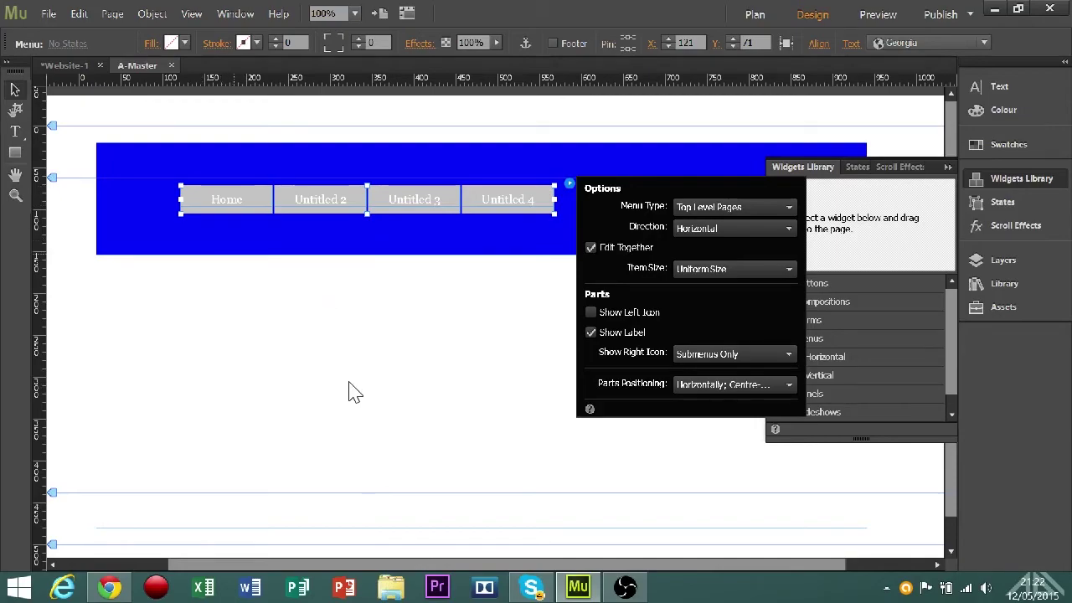
pyautogui.click(733, 353)
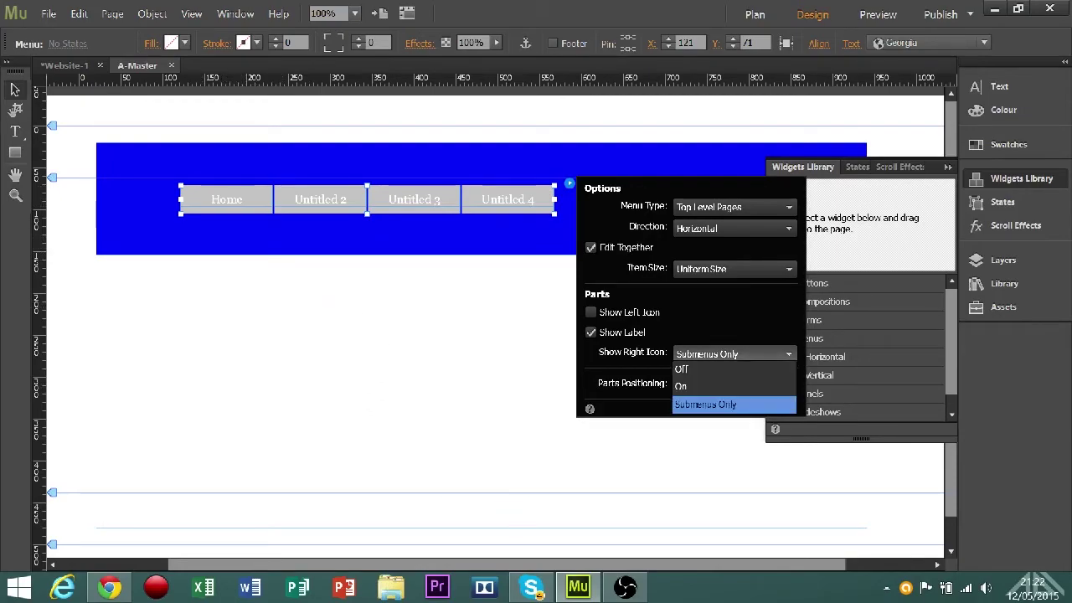
pyautogui.click(734, 369)
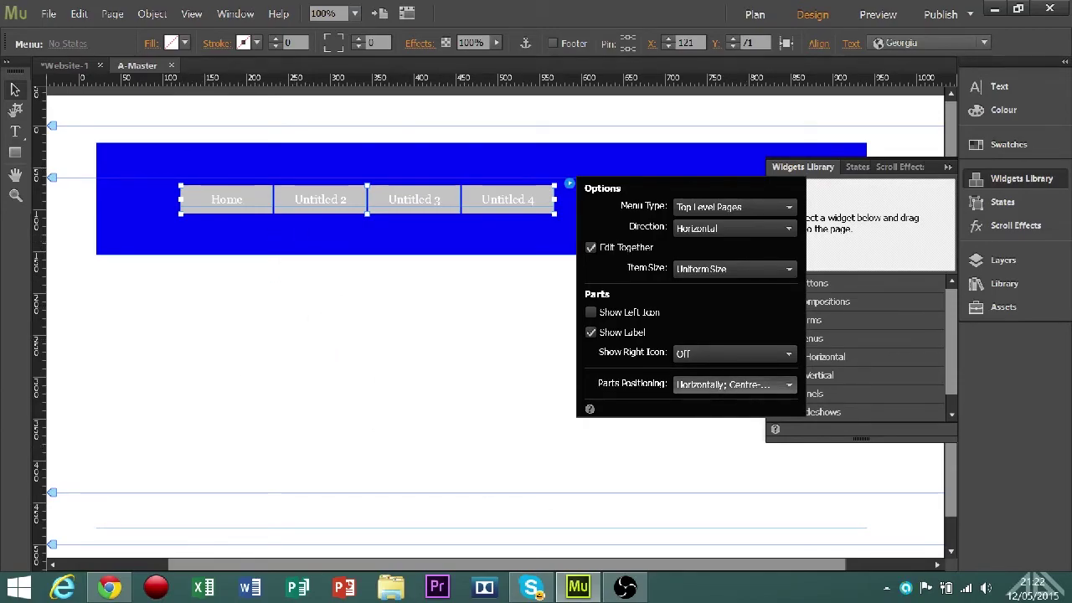
pyautogui.click(734, 384)
pyautogui.click(734, 400)
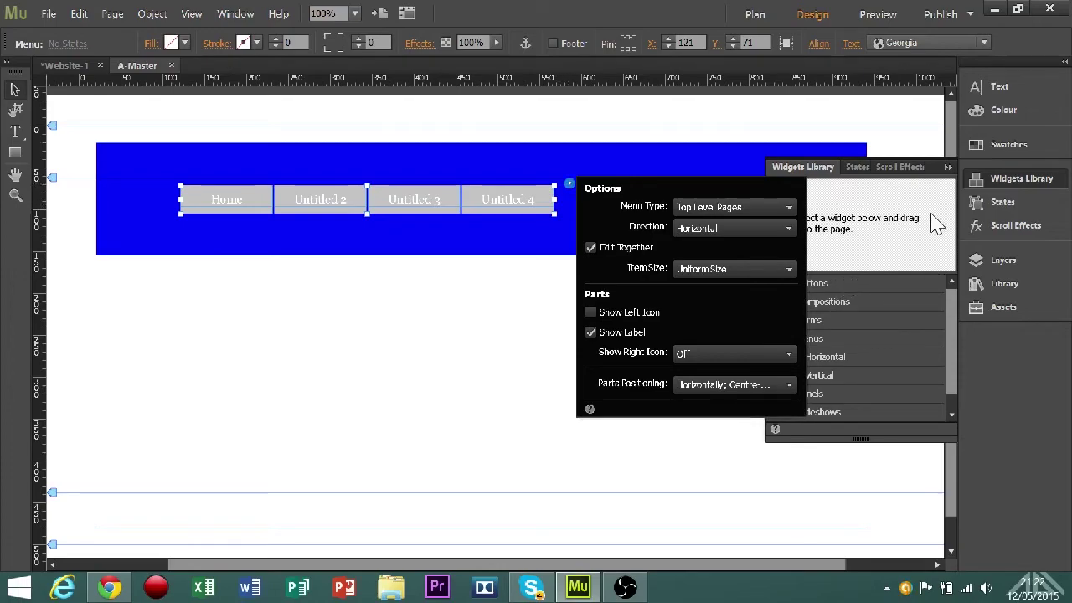
pyautogui.press('Escape')
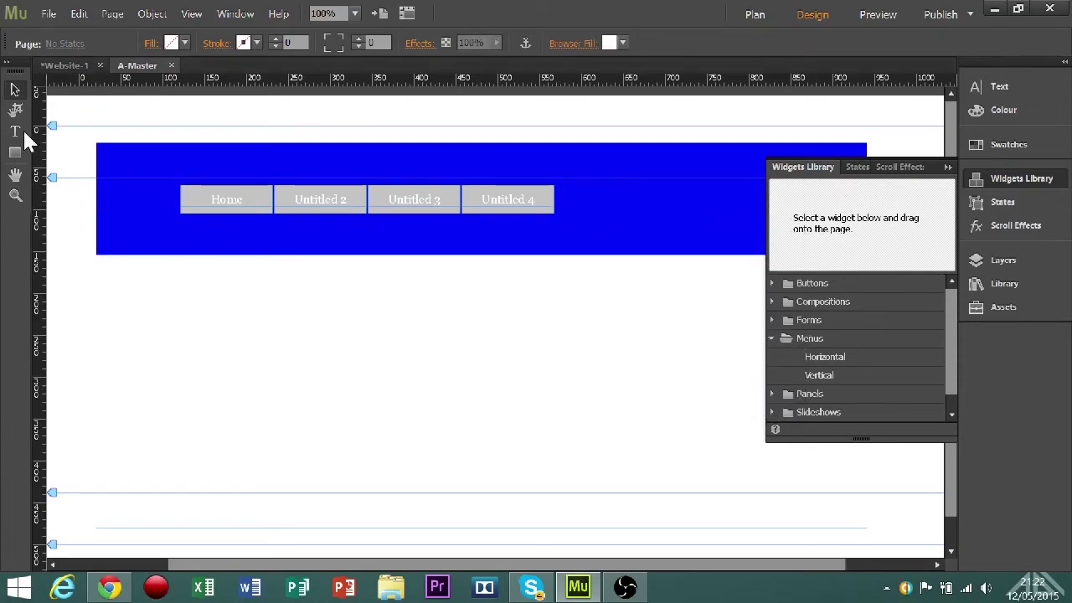
# Step: Reposition and enlarge the menu within the blue header, from about X 156, Y 62 to the header's right edge
pyautogui.moveTo(307, 203); pyautogui.dragTo(279, 189)
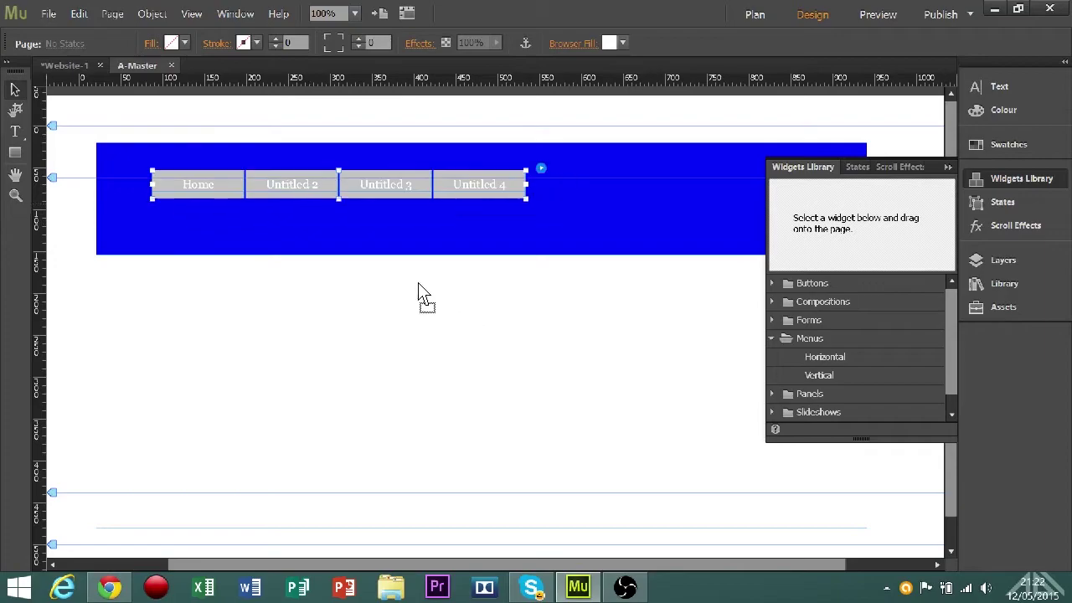
pyautogui.moveTo(418, 283); pyautogui.dragTo(454, 291)
pyautogui.click(947, 167)
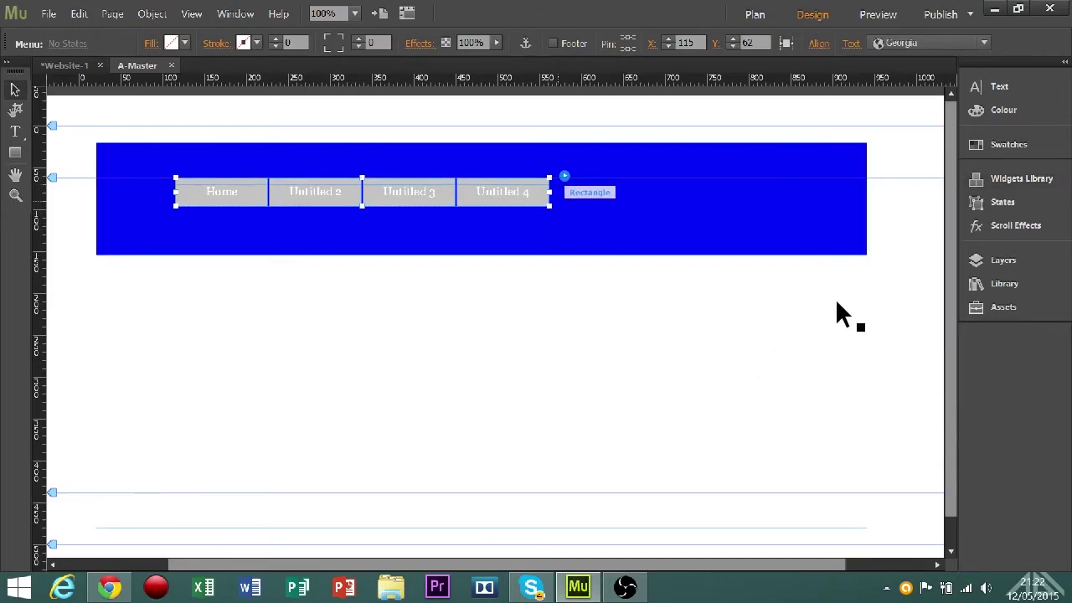
pyautogui.moveTo(549, 205); pyautogui.dragTo(867, 220)
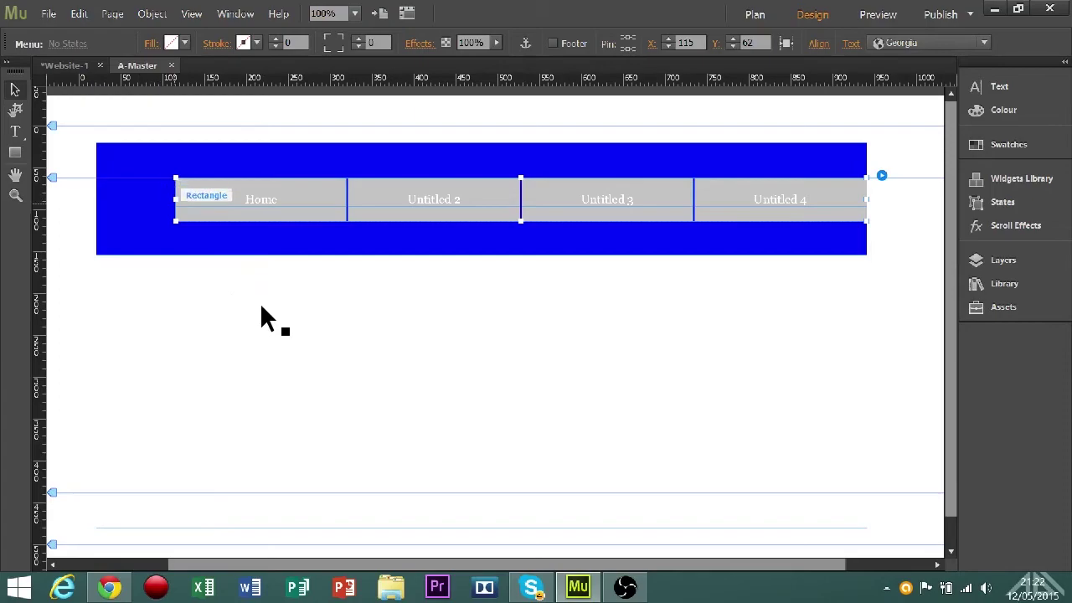
pyautogui.moveTo(176, 199); pyautogui.dragTo(185, 199)
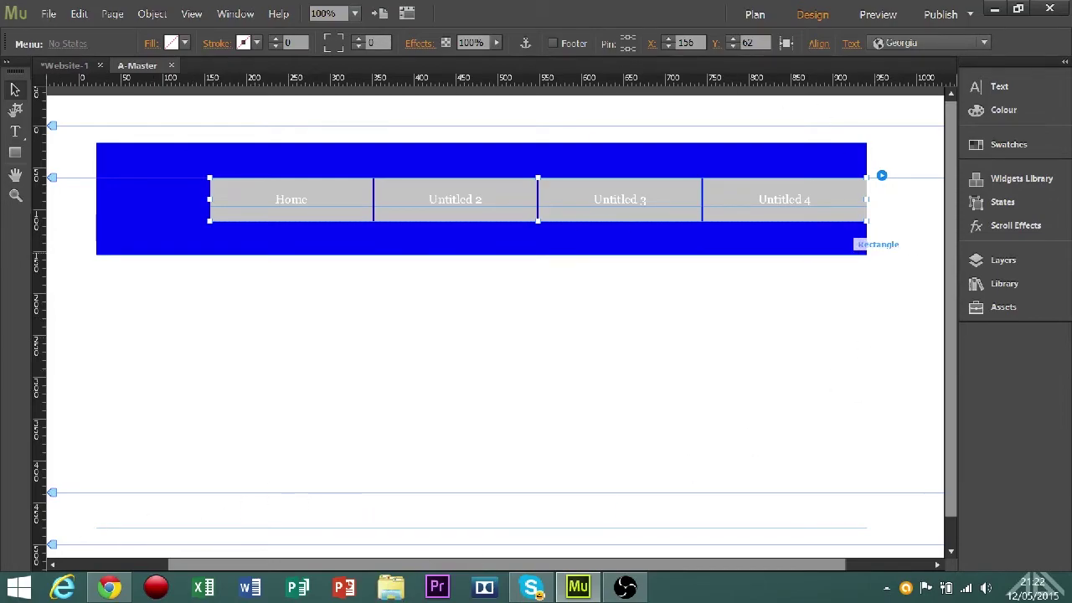
# Step: Preview the site, test the Untitled 4 and Home menu links, and close the preview
pyautogui.click(878, 14)
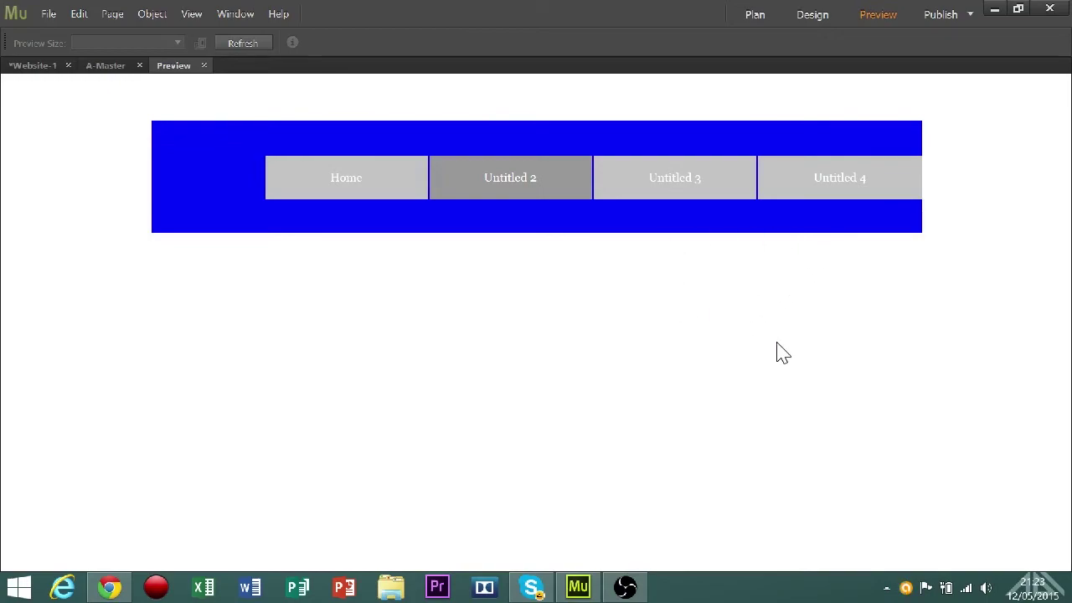
pyautogui.click(837, 177)
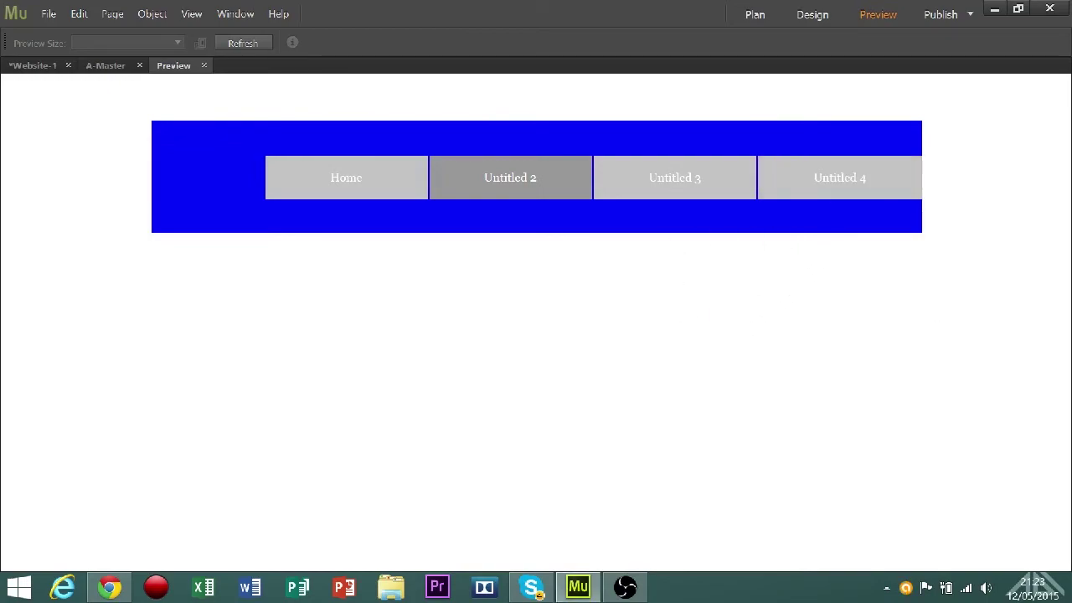
pyautogui.click(402, 180)
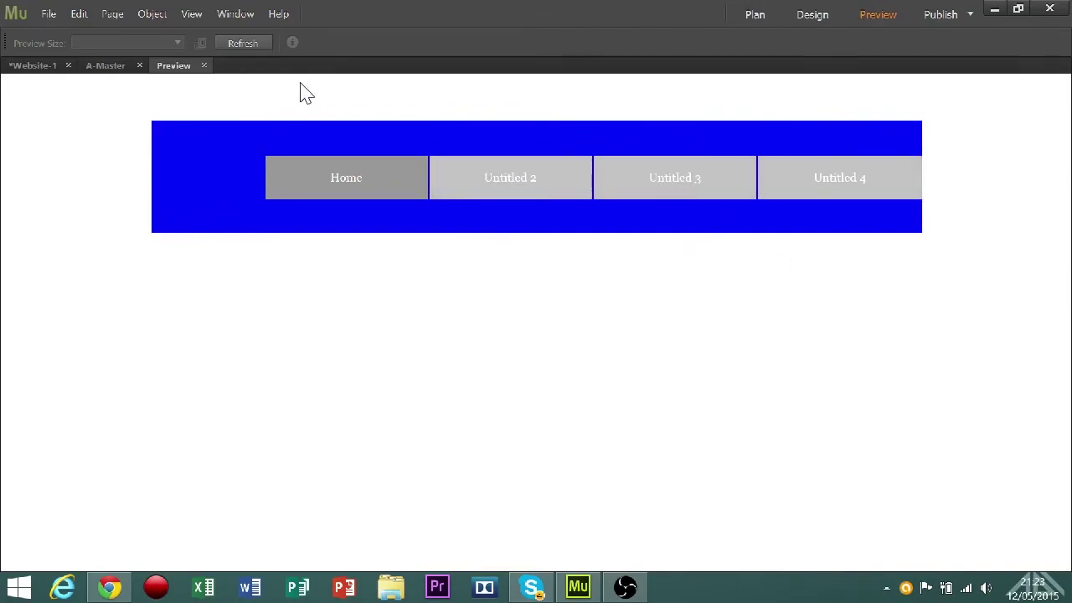
pyautogui.click(203, 66)
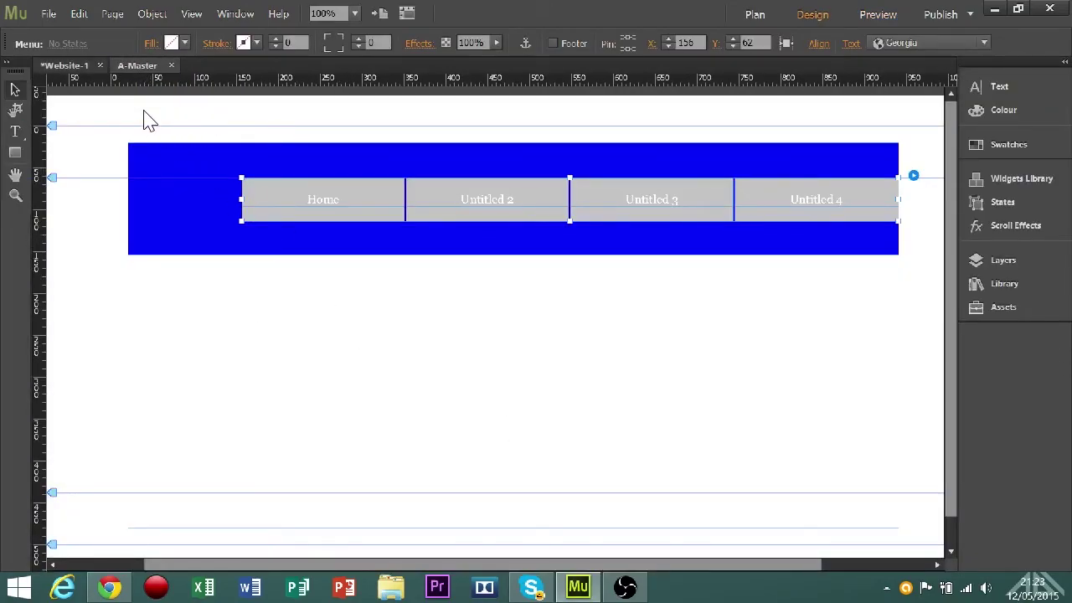
# Step: Open the Home page and draw a text frame directly below the header, spanning the width of the menu
pyautogui.click(65, 66)
pyautogui.doubleClick(167, 151)
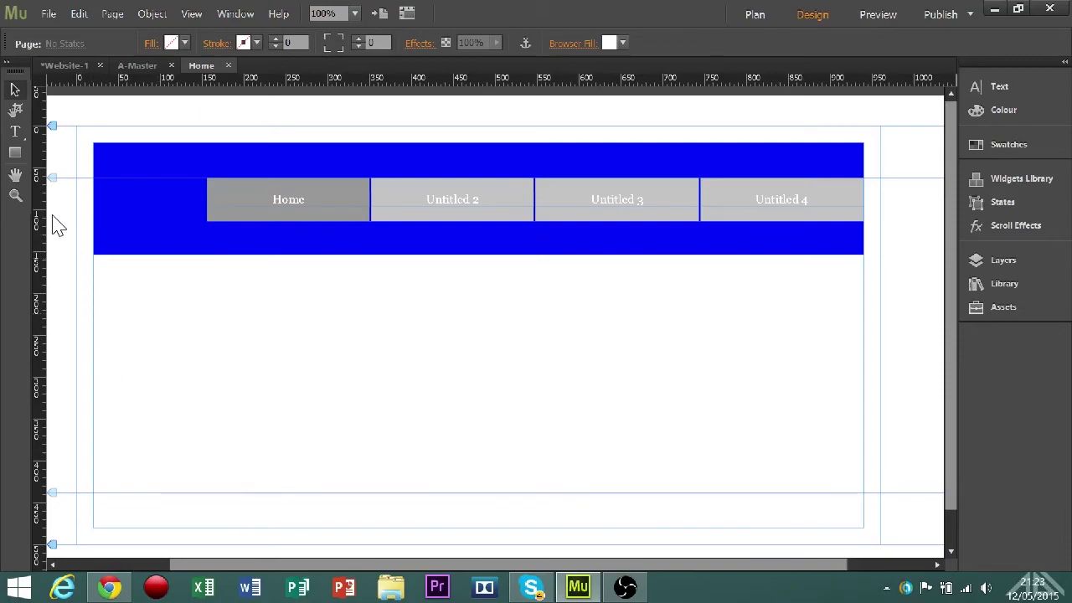
pyautogui.press('t')
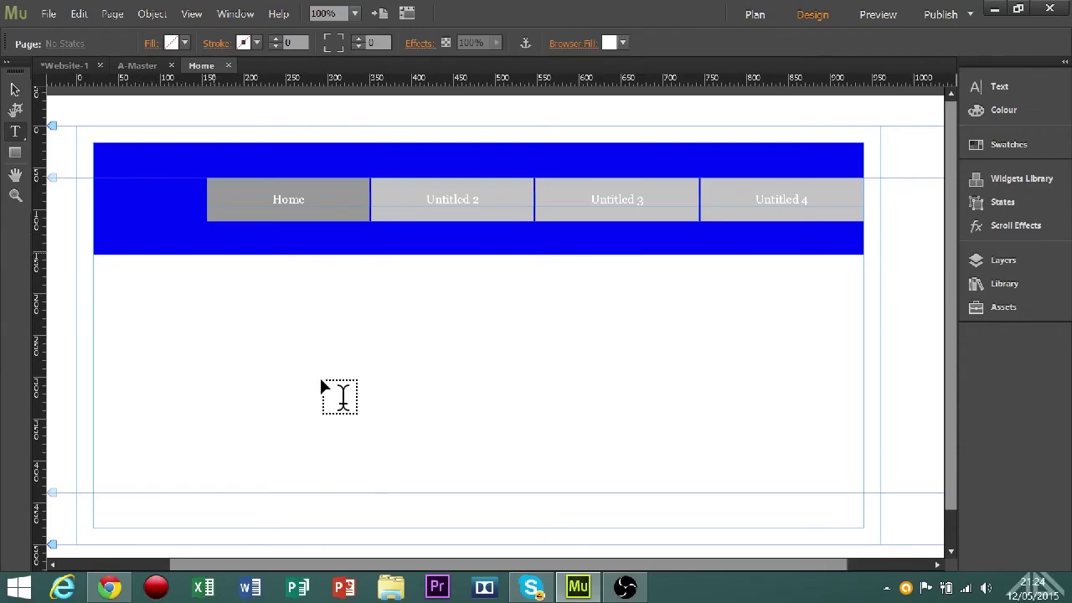
pyautogui.moveTo(209, 255); pyautogui.dragTo(863, 410)
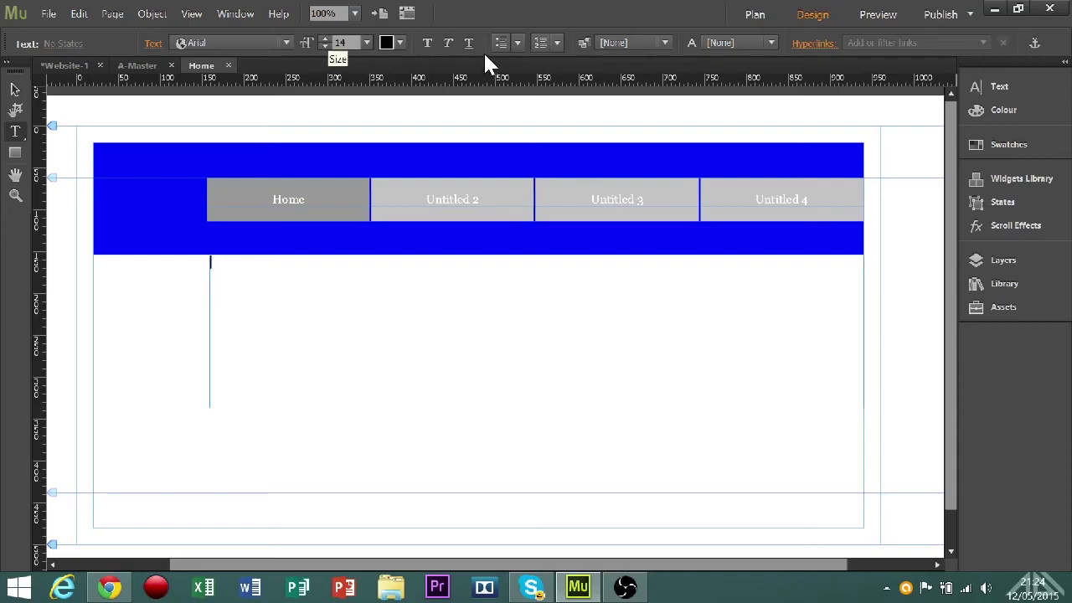
# Step: Set the text size to 15 and write a short greeting with a first name in the Home page's text frame
pyautogui.click(325, 38)
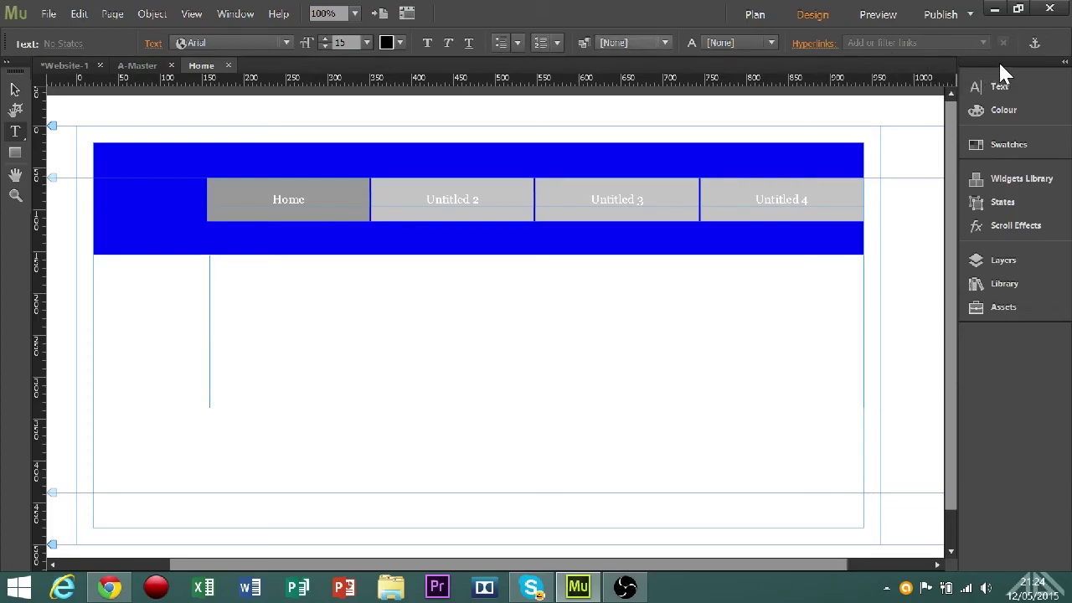
pyautogui.click(666, 42)
pyautogui.write('hi im ed')
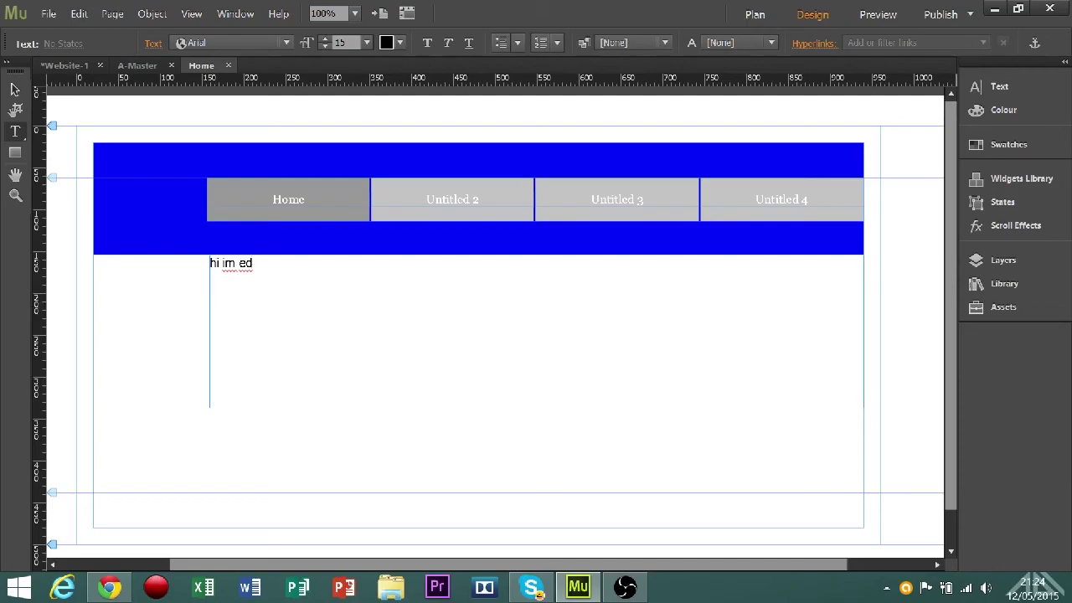
pyautogui.click(14, 90)
pyautogui.click(517, 525)
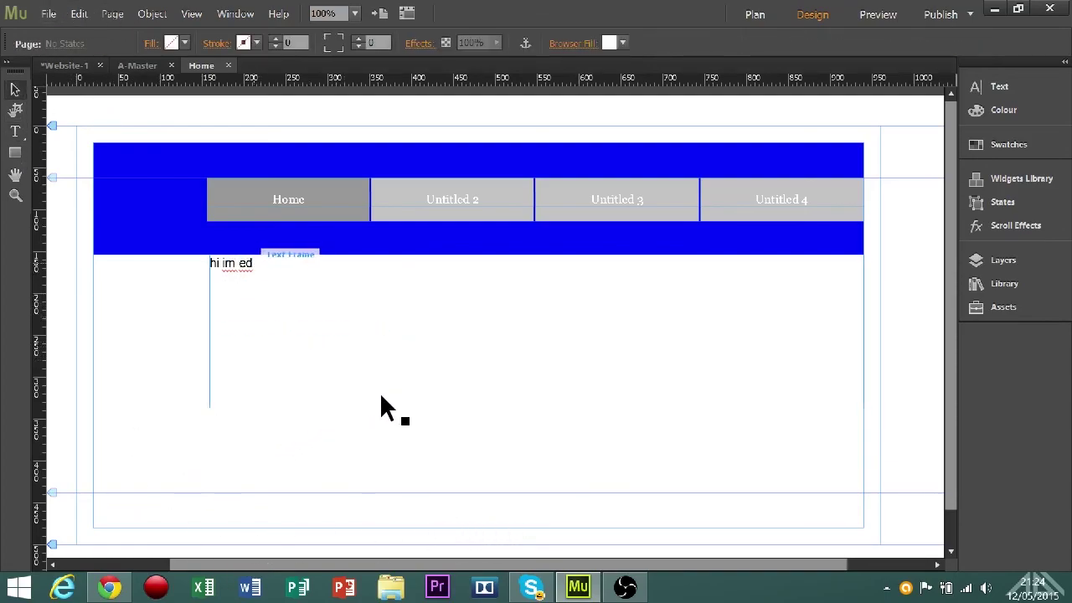
pyautogui.press('t')
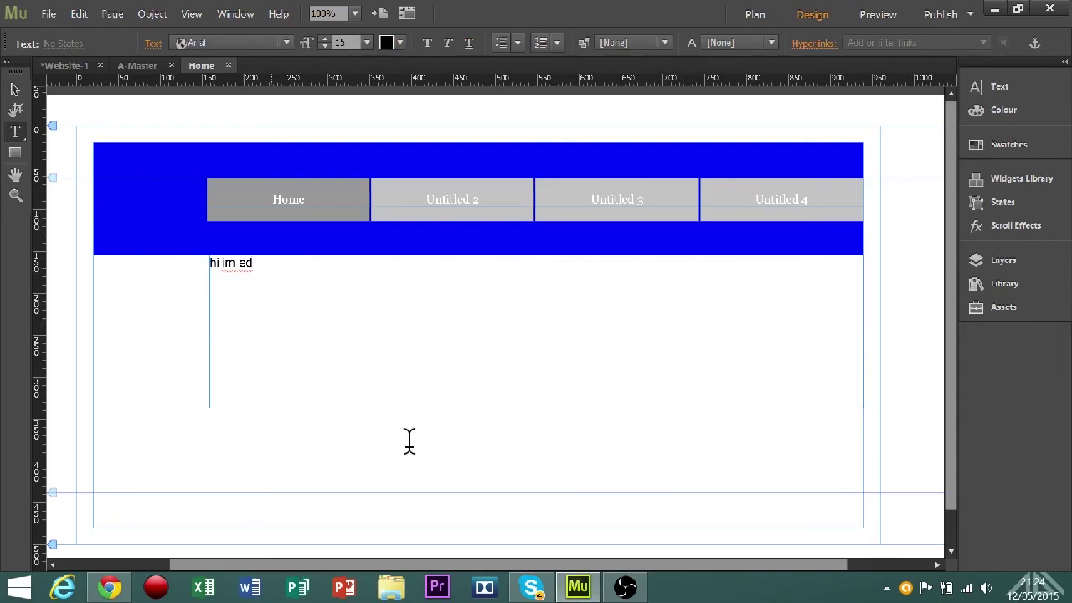